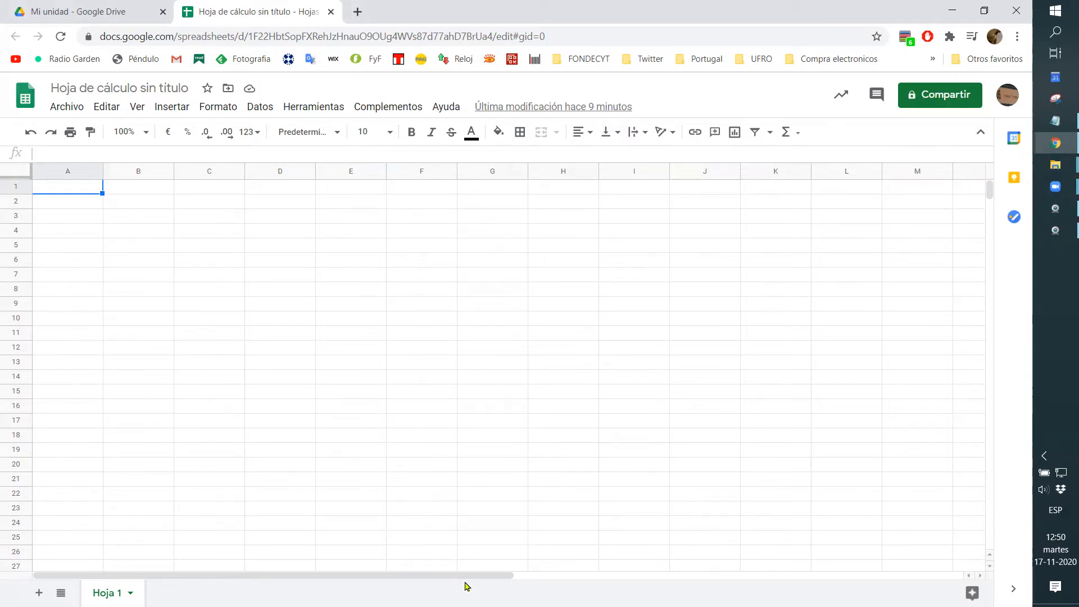
# - Enter the heading "Tiempo (s)" in cell A1
pyautogui.click(251, 345)
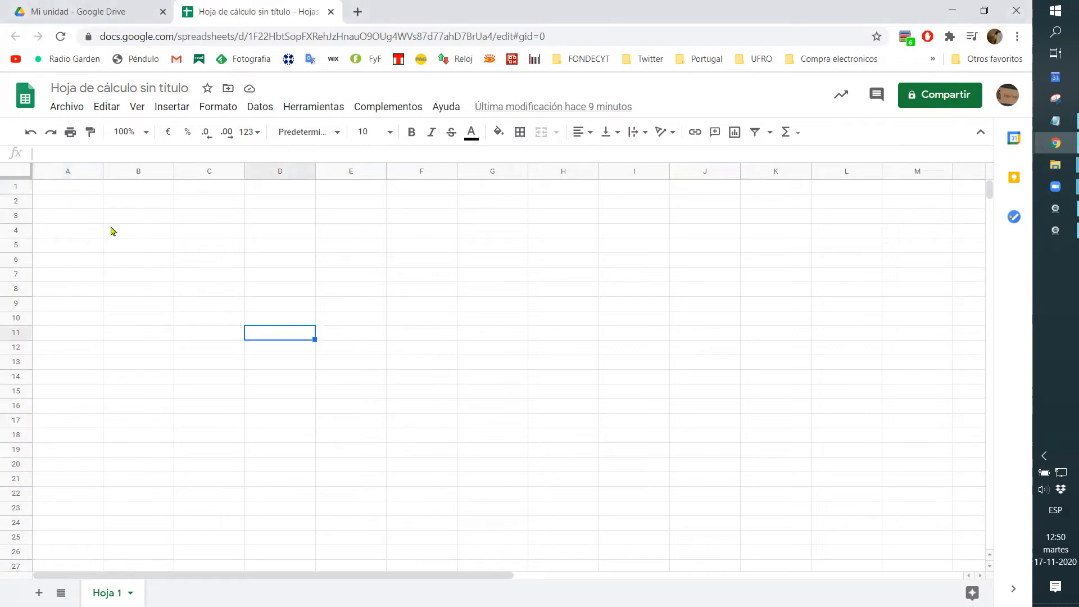
pyautogui.moveTo(88, 191); pyautogui.dragTo(266, 233)
pyautogui.write('t')
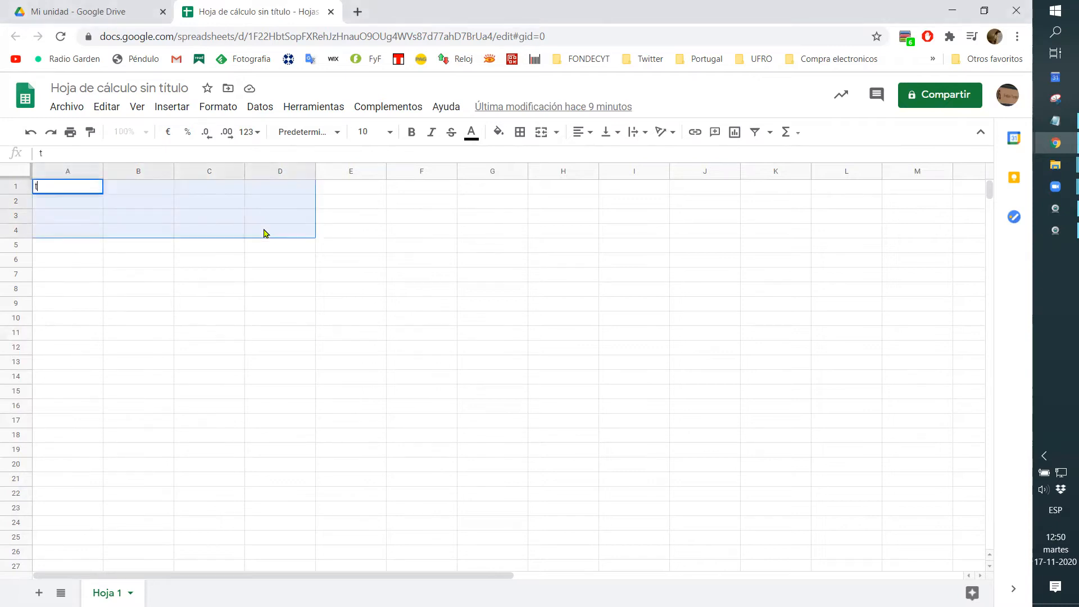
pyautogui.write('iempo (s)')
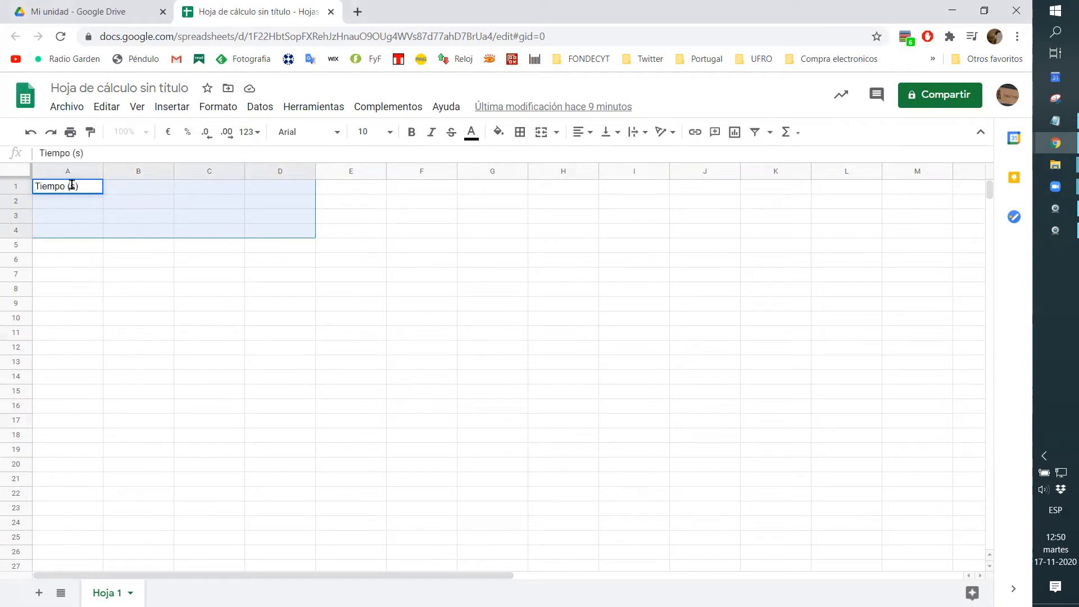
pyautogui.click(197, 264)
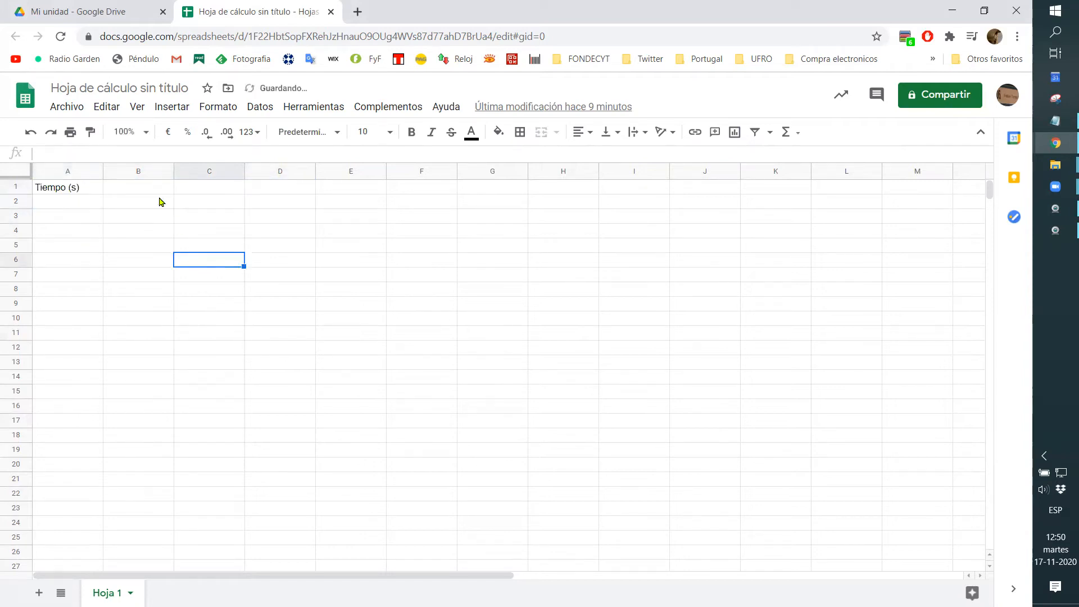
# - Enter the heading "Posición (m)" in cell B1, with only its first letter capitalised
pyautogui.click(140, 191)
pyautogui.write('POs')
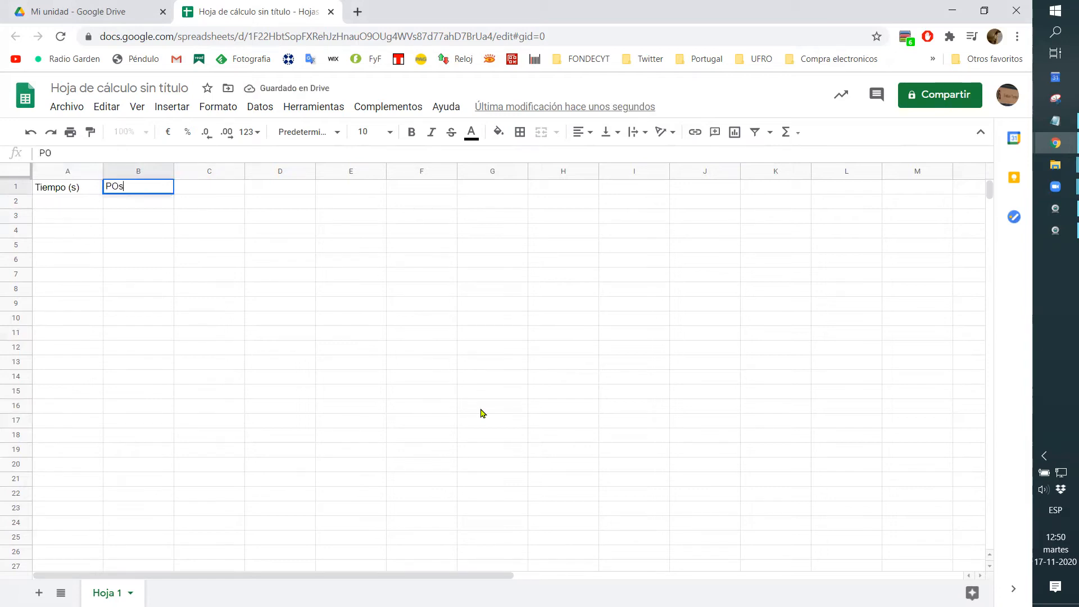
pyautogui.write('ición (m)')
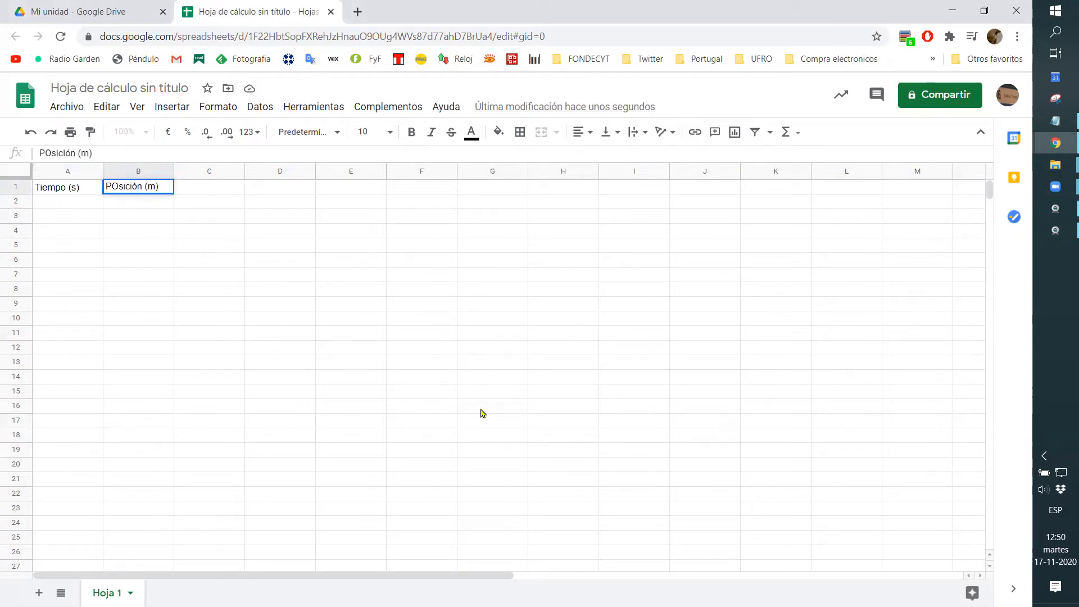
pyautogui.press('Left')
pyautogui.press('Right')
pyautogui.press('F2')
pyautogui.press('Left')
pyautogui.press('Left')
pyautogui.press('Left')
pyautogui.press('BackSpace')
pyautogui.write('o')
pyautogui.press('Return')
pyautogui.press('Up')
pyautogui.press('Left')
pyautogui.press('Right')
pyautogui.press('Down')
pyautogui.press('Left')
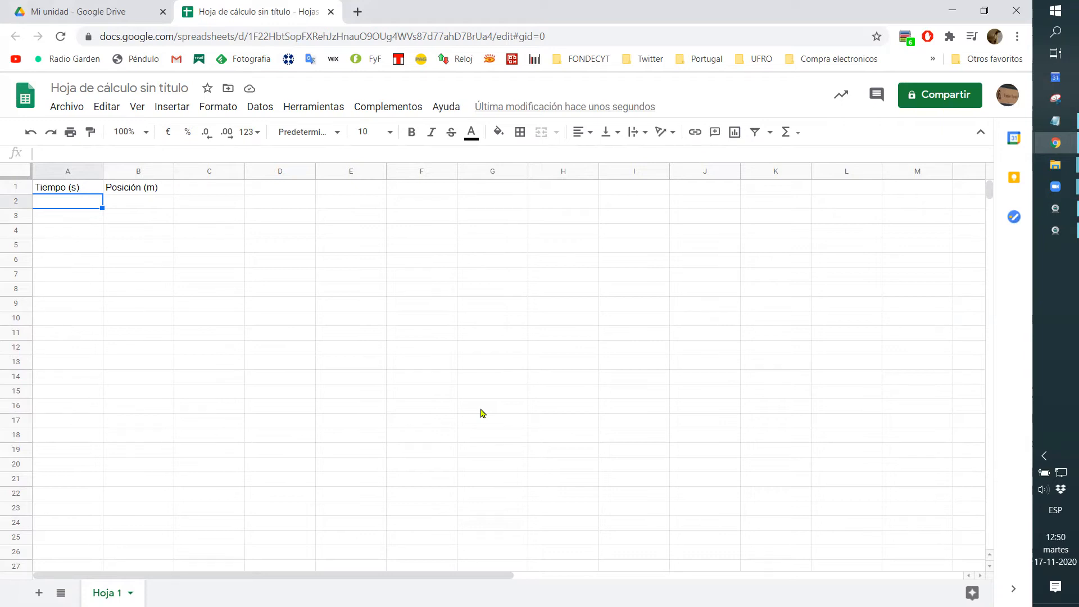
# - Enter the time values 0, 1, 2 and 3 in cells A2 to A5
pyautogui.click(136, 222)
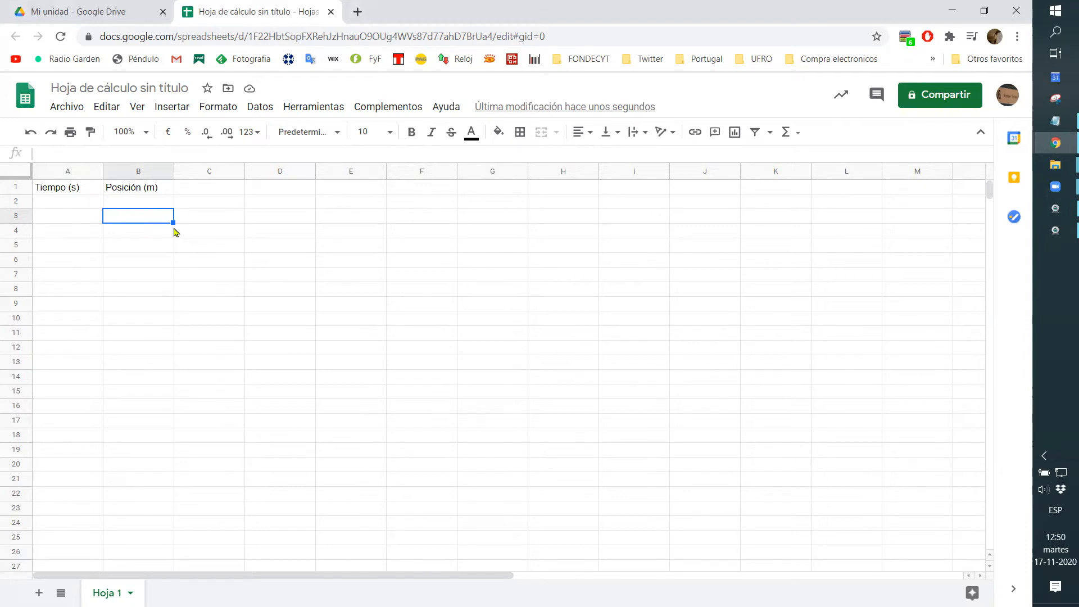
pyautogui.click(88, 207)
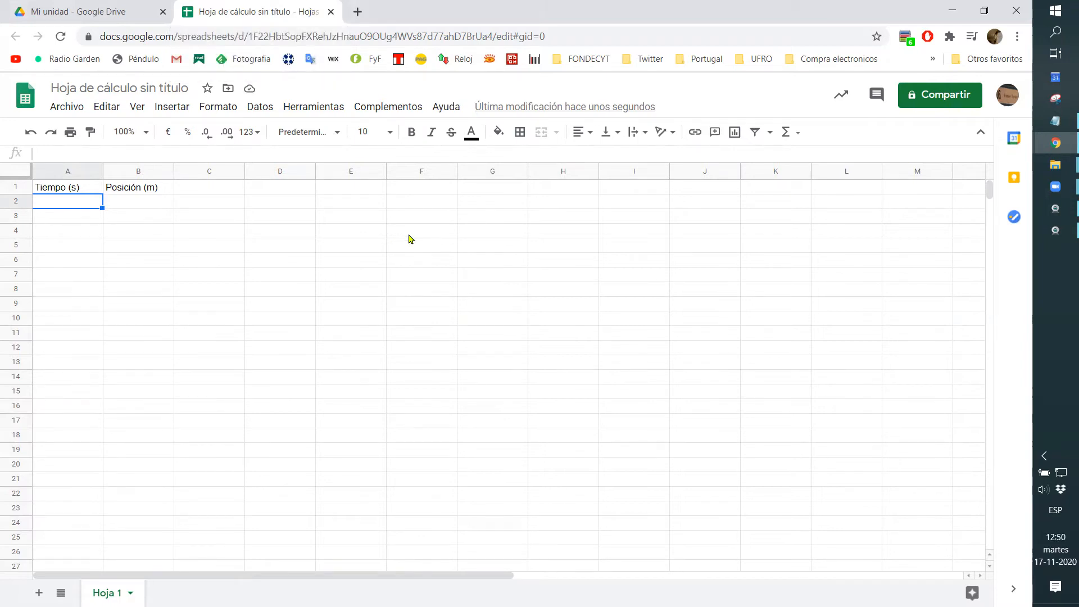
pyautogui.write('0')
pyautogui.press('Return')
pyautogui.write('1')
pyautogui.press('Return')
pyautogui.write('2')
pyautogui.press('Return')
pyautogui.write('3')
pyautogui.press('Return')
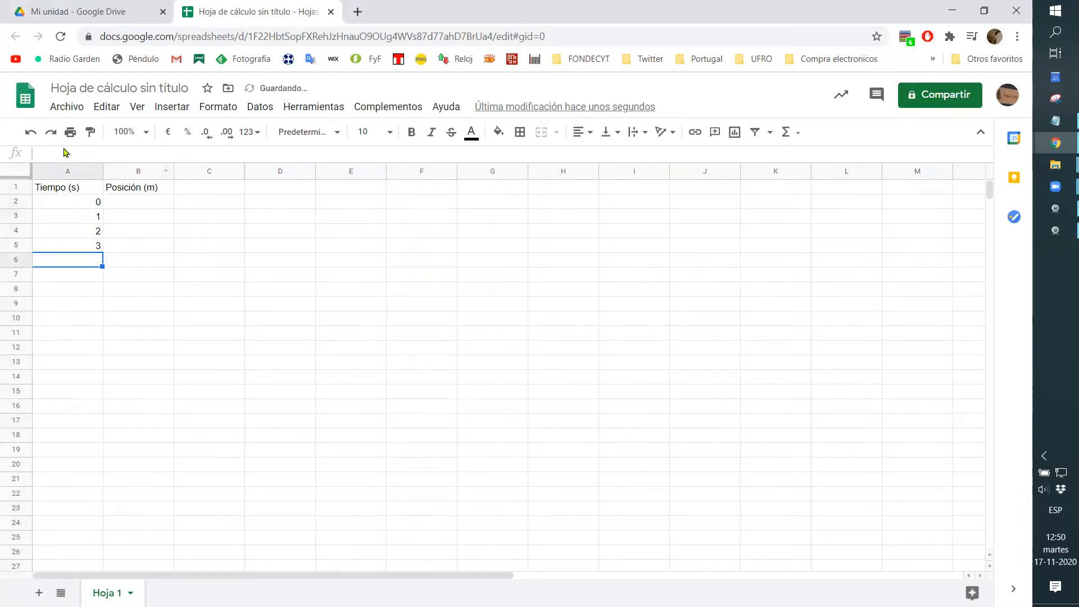
# - Extend the one-second time series from A2:A5 down to row 27
pyautogui.moveTo(81, 201); pyautogui.dragTo(75, 246)
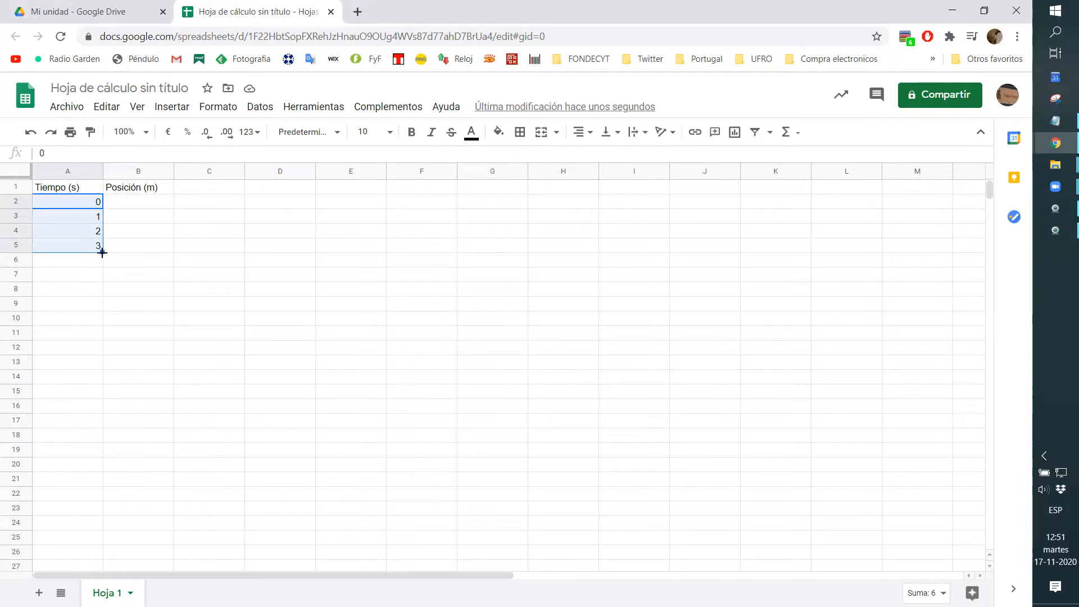
pyautogui.moveTo(102, 253); pyautogui.dragTo(74, 573)
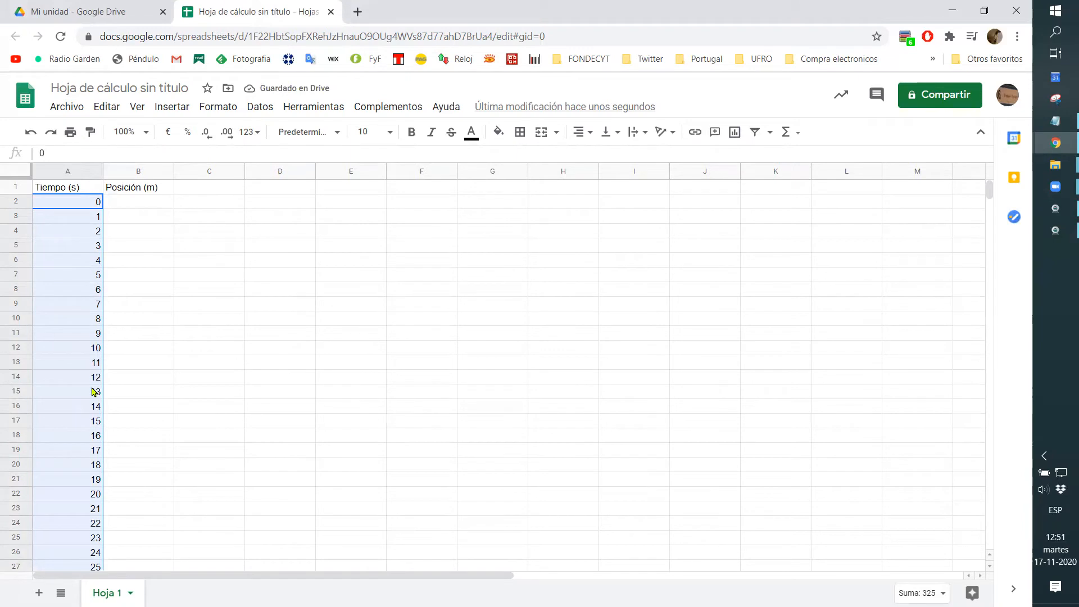
pyautogui.click(139, 381)
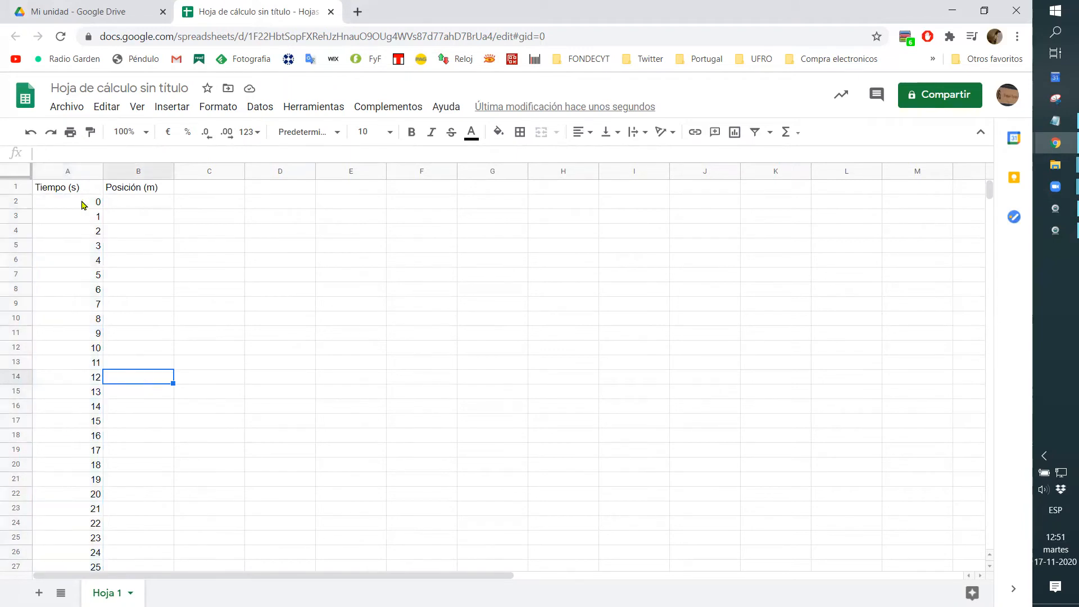
# - Set the second time value in A3 to 0.15, using a decimal point
pyautogui.click(85, 204)
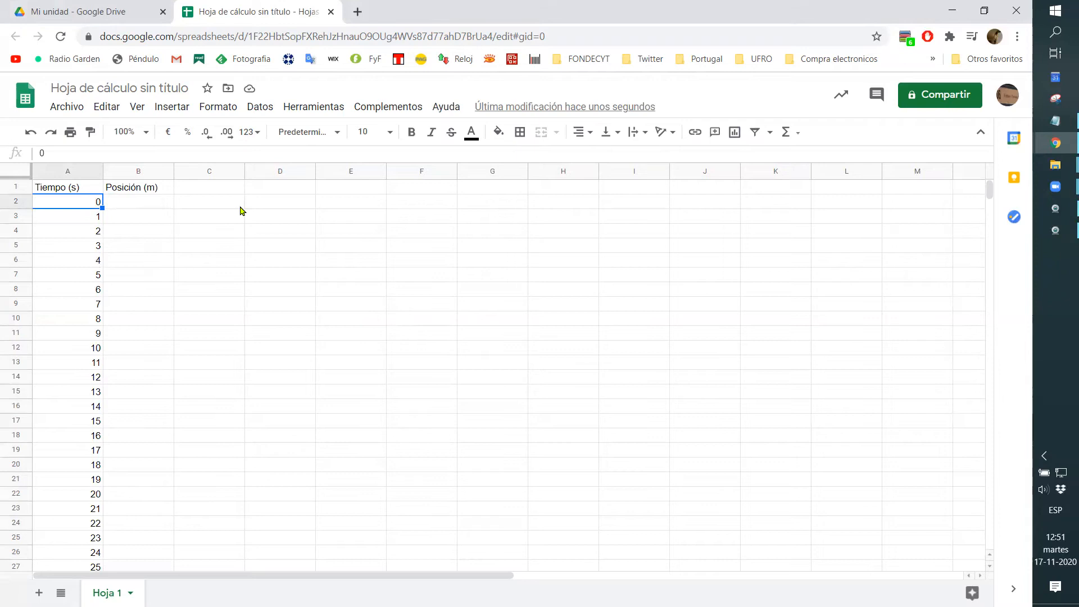
pyautogui.press('Down')
pyautogui.write('0.5')
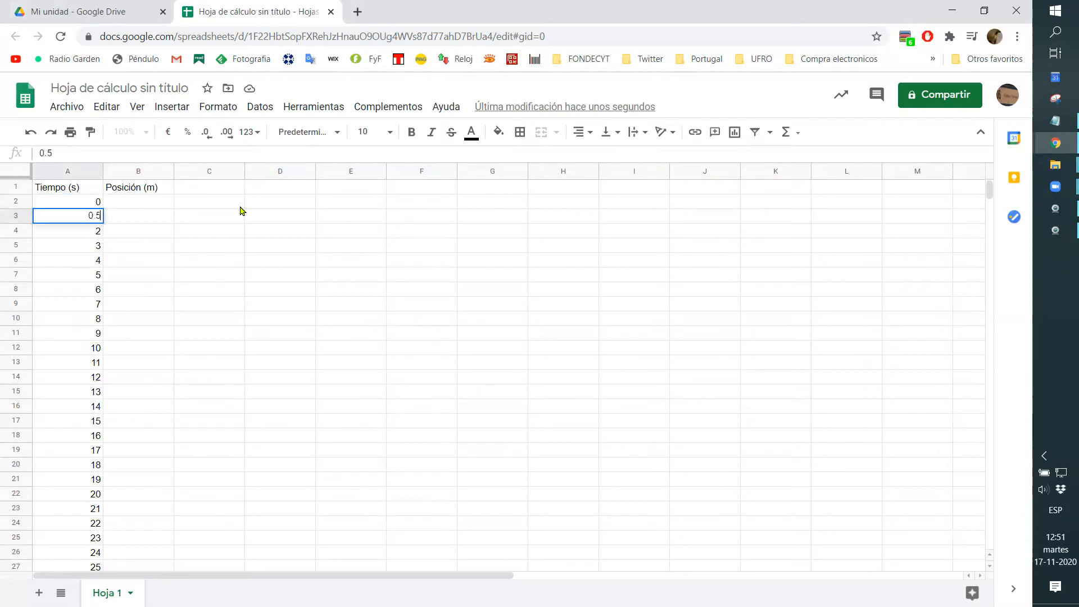
pyautogui.press('BackSpace')
pyautogui.write('15')
pyautogui.press('Return')
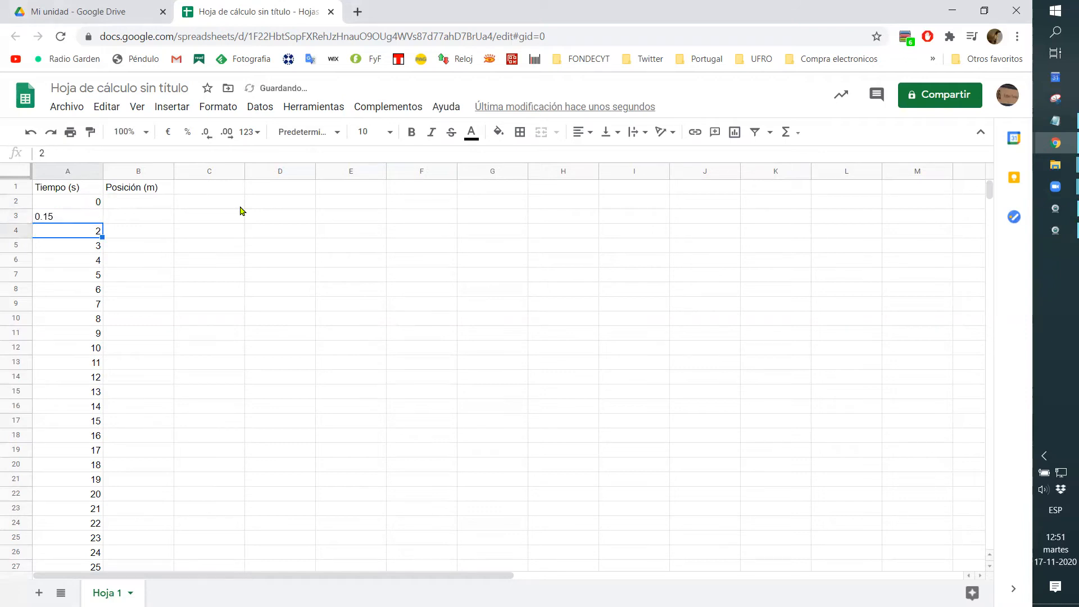
# - Set A3 to 0,15 with a decimal comma and fill the series from A2:A3 down to row 27
pyautogui.press('Up')
pyautogui.press('Up')
pyautogui.press('Down')
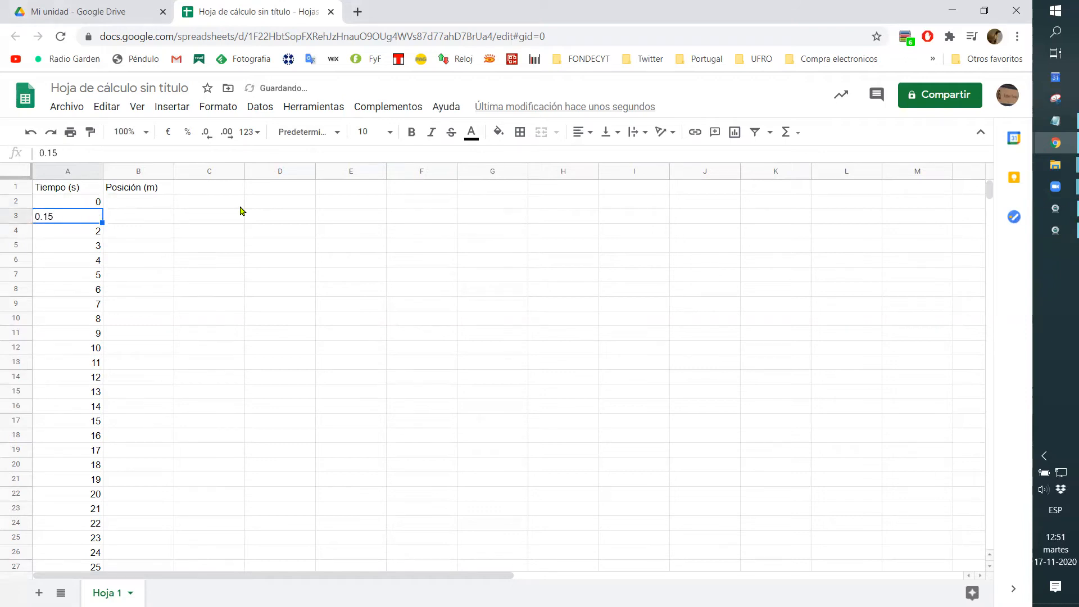
pyautogui.write('0')
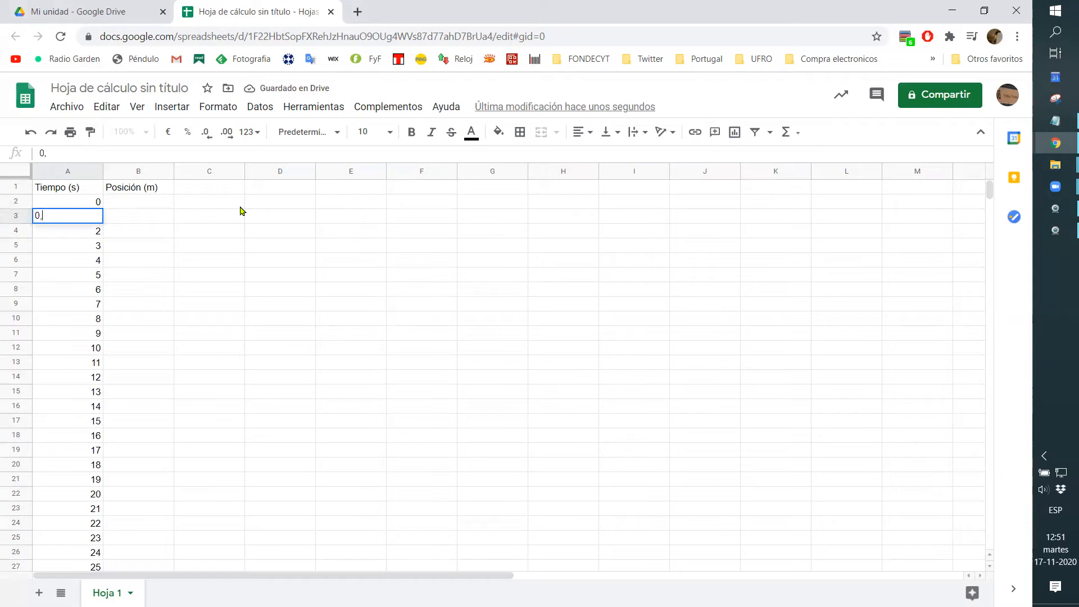
pyautogui.write(',15')
pyautogui.press('Return')
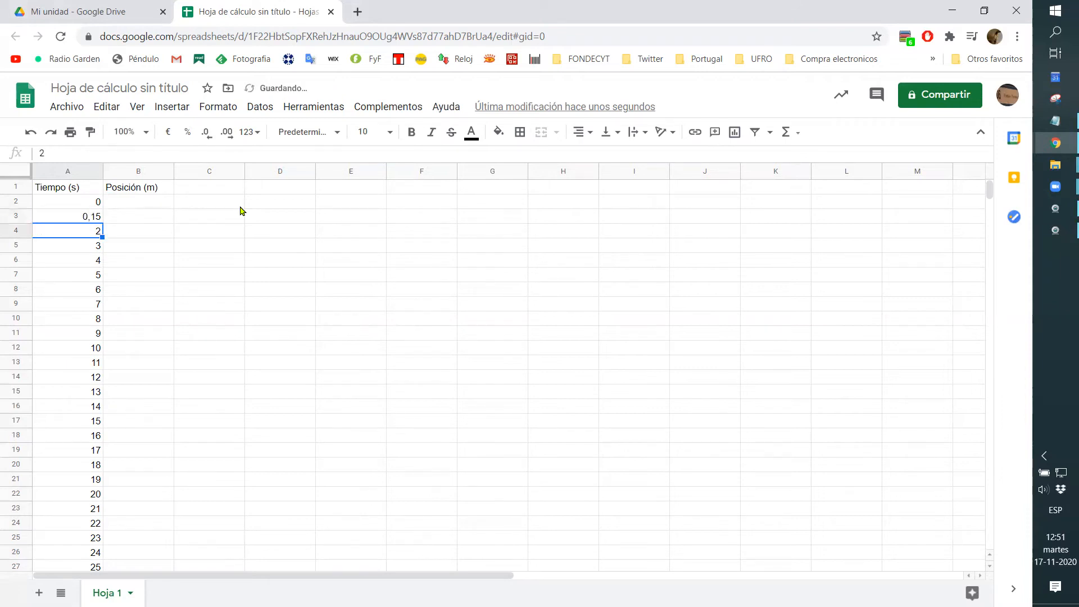
pyautogui.moveTo(89, 203); pyautogui.dragTo(87, 579)
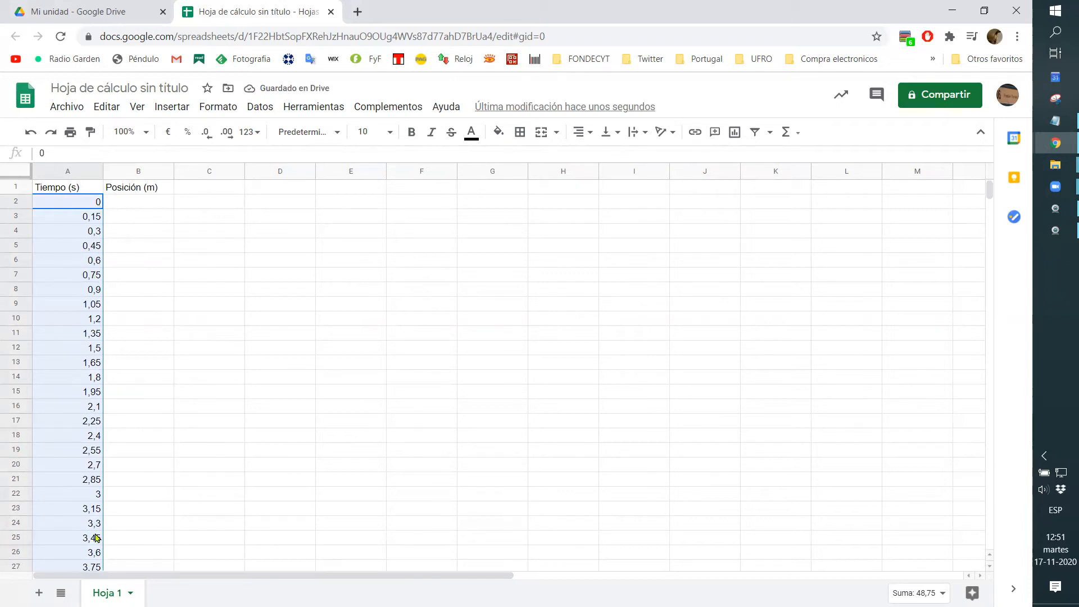
# - Enter the positions 0.5, 0.7, 0.9, 0.95, 1.5, 1.8, 2 and 2.5 in cells B2 to B9
pyautogui.click(156, 204)
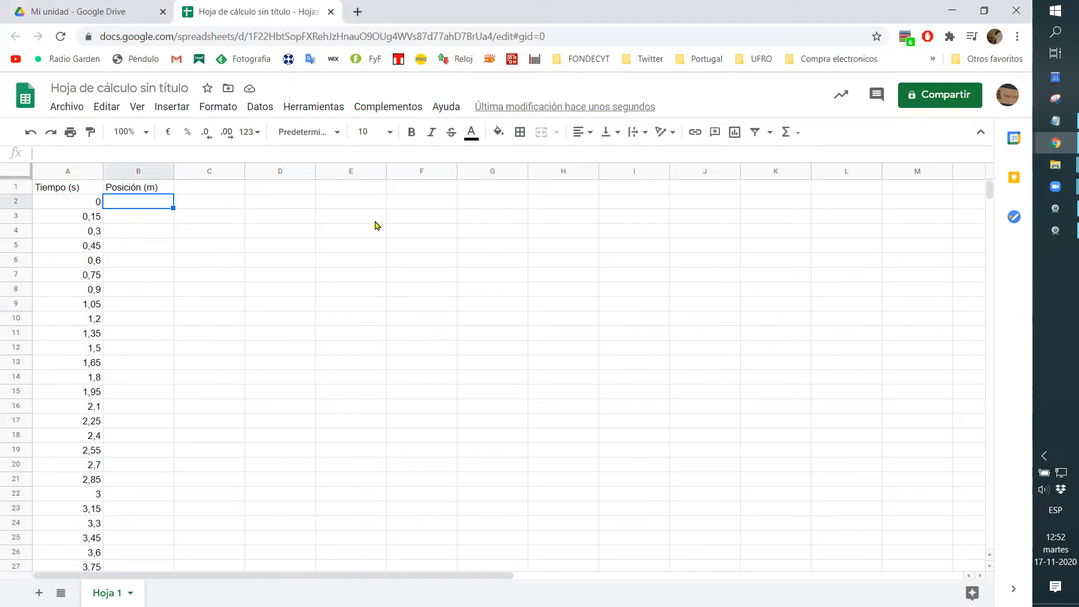
pyautogui.write('0.5')
pyautogui.press('Return')
pyautogui.write('0.7')
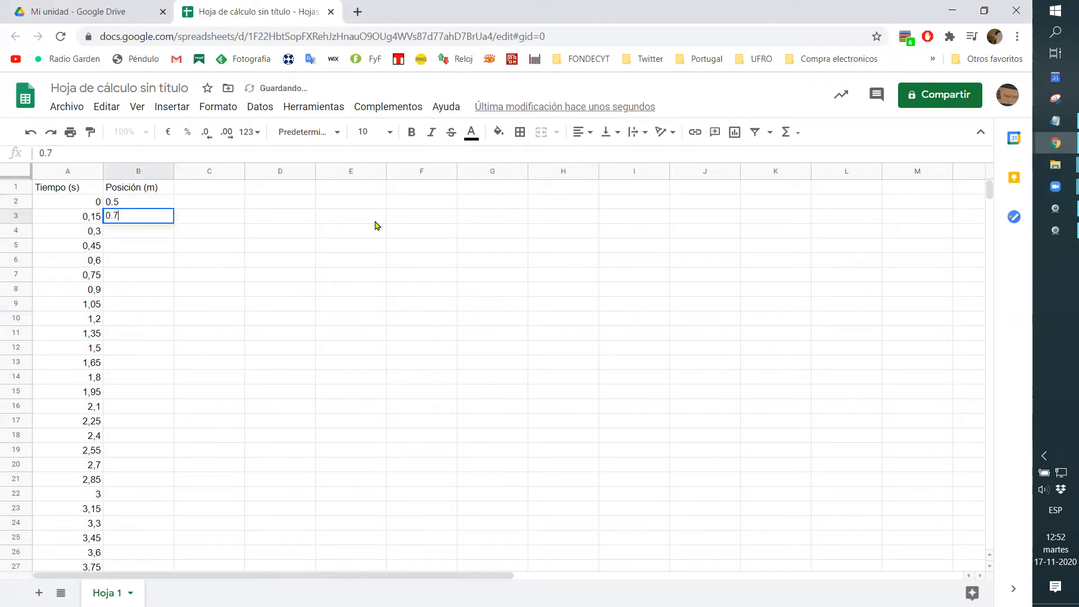
pyautogui.press('Return')
pyautogui.write('0.9')
pyautogui.press('Return')
pyautogui.write('0.95')
pyautogui.press('Return')
pyautogui.write('1.5')
pyautogui.press('Return')
pyautogui.write('1.6')
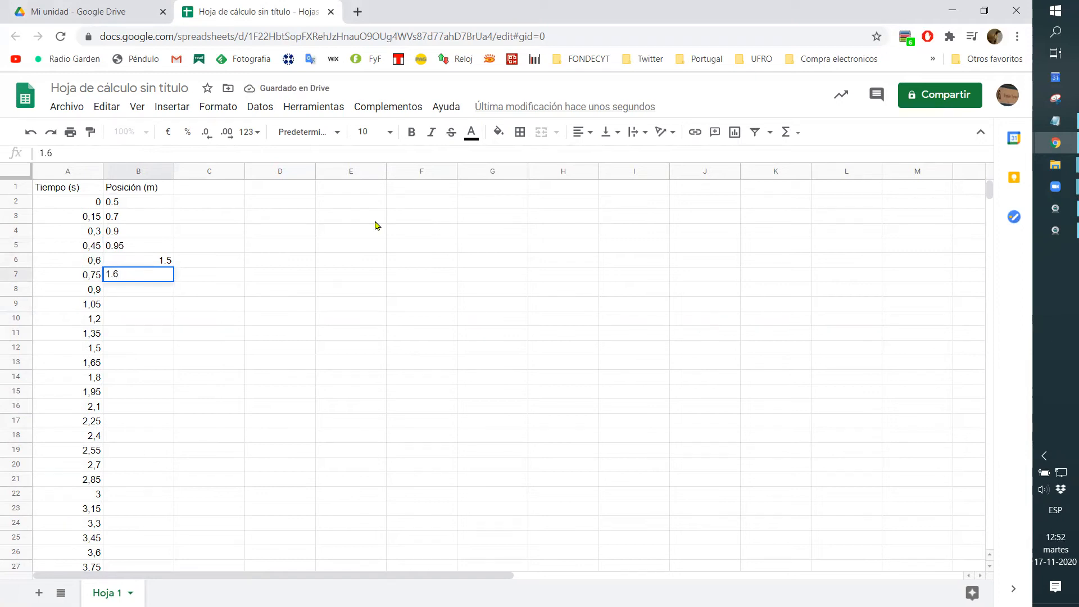
pyautogui.write('8')
pyautogui.press('Return')
pyautogui.write('2')
pyautogui.press('Return')
pyautogui.write('2.5')
pyautogui.press('Return')
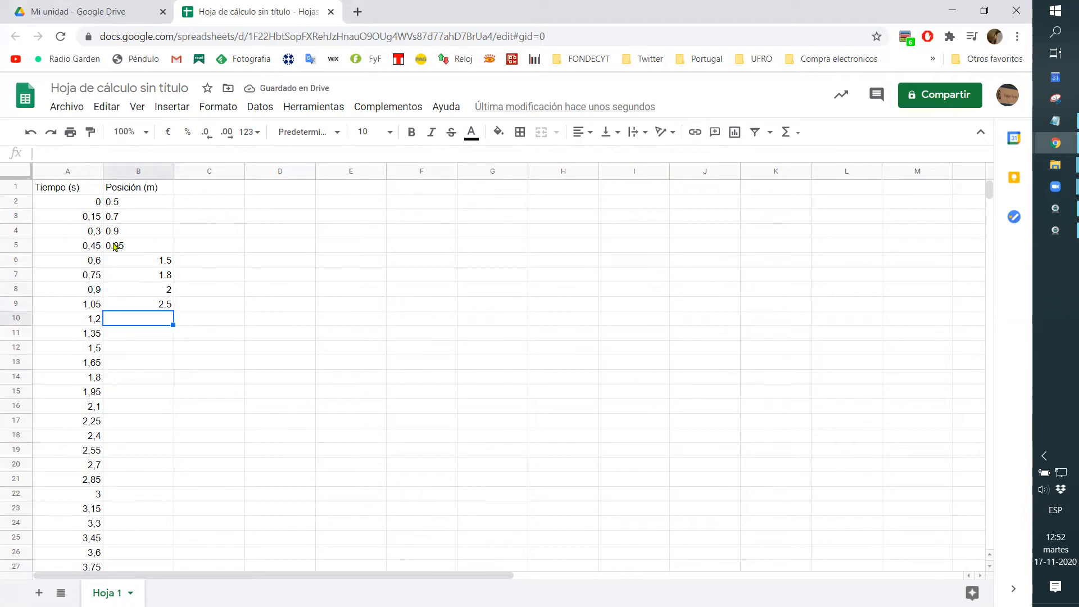
# - Re-enter the positions with decimal commas: 0,5, 0,7, 0,9, 0,95 and 1,5 in B2 to B6, and 2,5 in B9
pyautogui.click(131, 209)
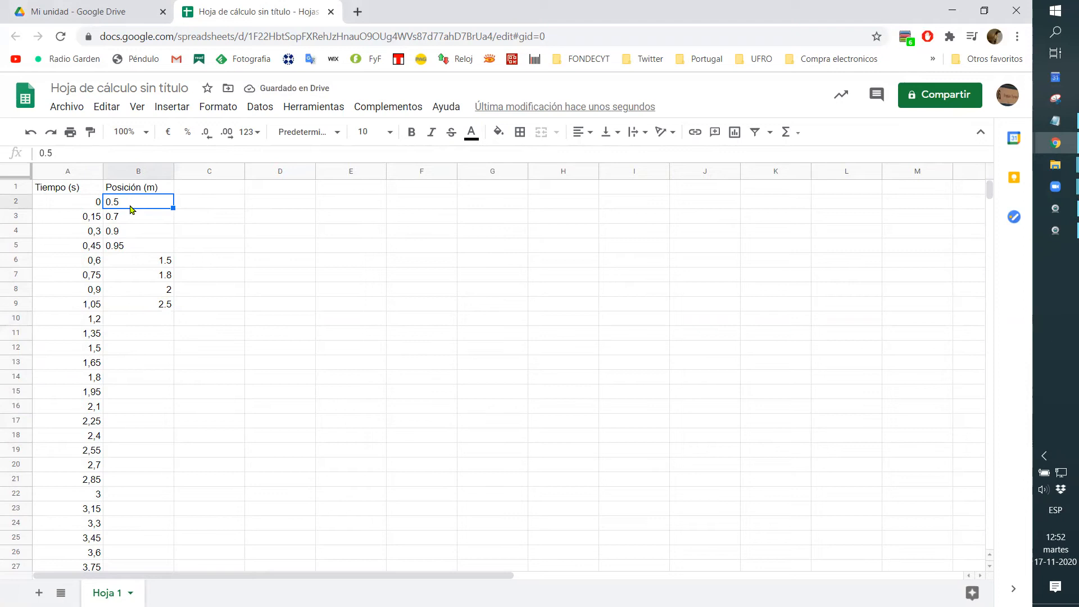
pyautogui.write('0,5')
pyautogui.press('Return')
pyautogui.write('0,7')
pyautogui.press('Return')
pyautogui.write('0,9')
pyautogui.press('Return')
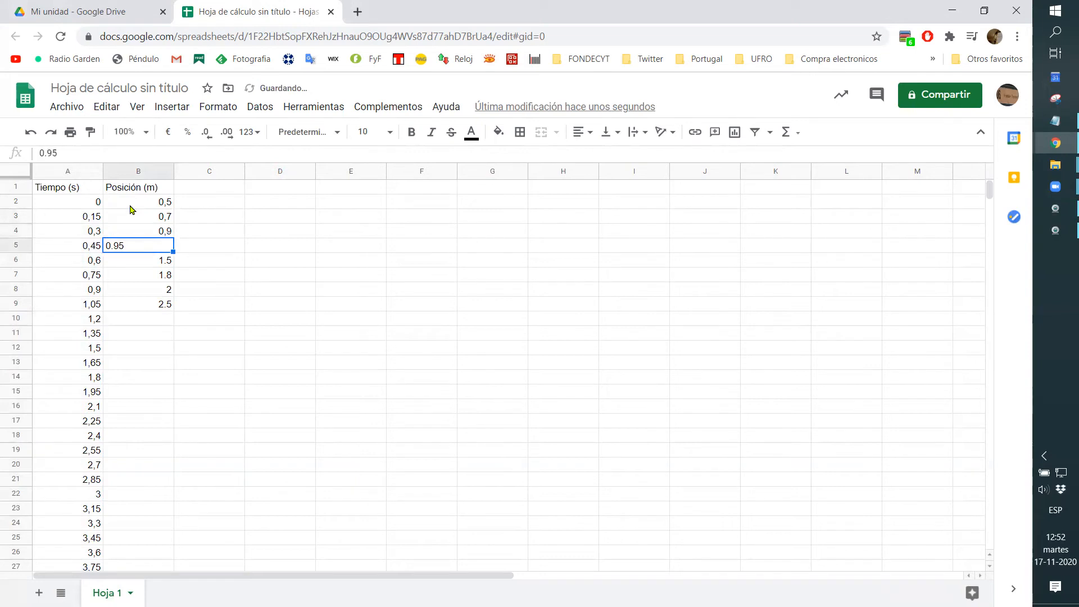
pyautogui.write('0,95')
pyautogui.press('Return')
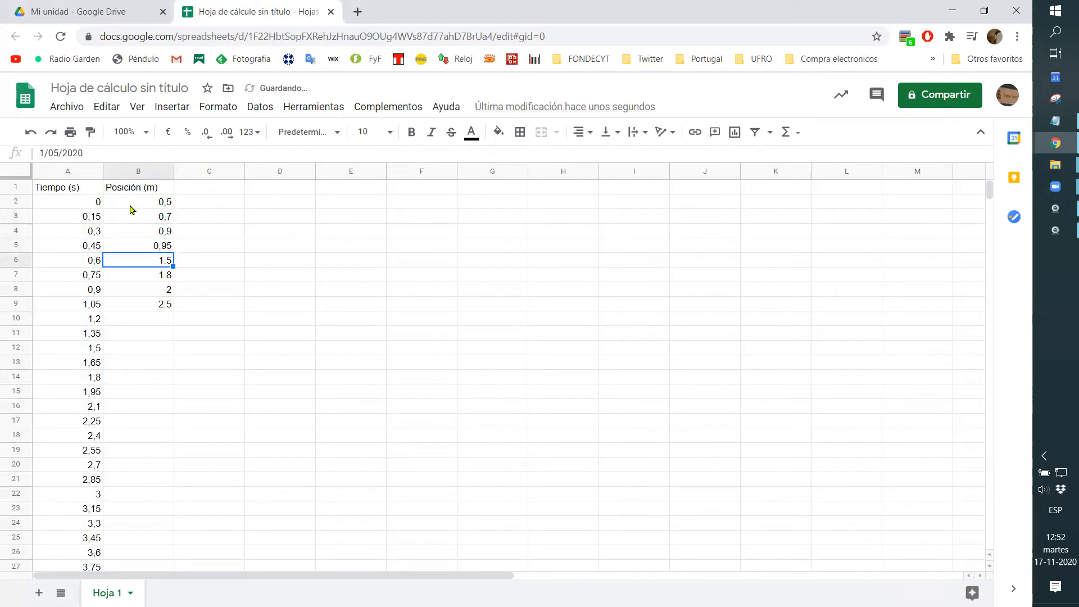
pyautogui.write('1,5')
pyautogui.press('Return')
pyautogui.press('Down')
pyautogui.press('Down')
pyautogui.press('BackSpace')
pyautogui.write('2,5')
pyautogui.press('Return')
# - Delete the surplus time values without positions, from A10 down to A27
pyautogui.press('Up')
pyautogui.press('Down')
pyautogui.press('Left')
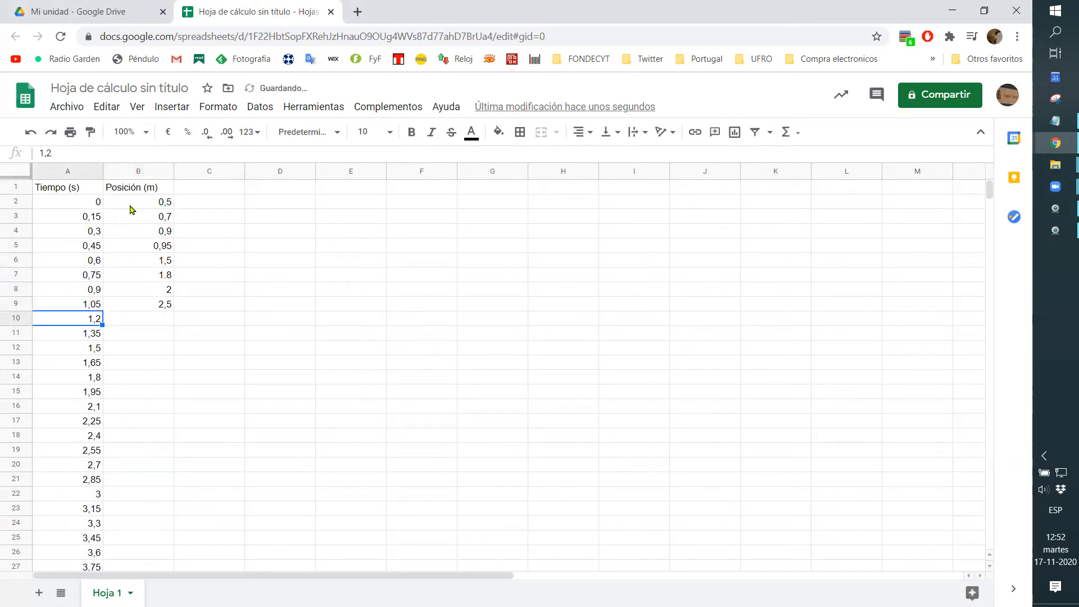
pyautogui.hotkey('ctrl', 'shift', 'Down')
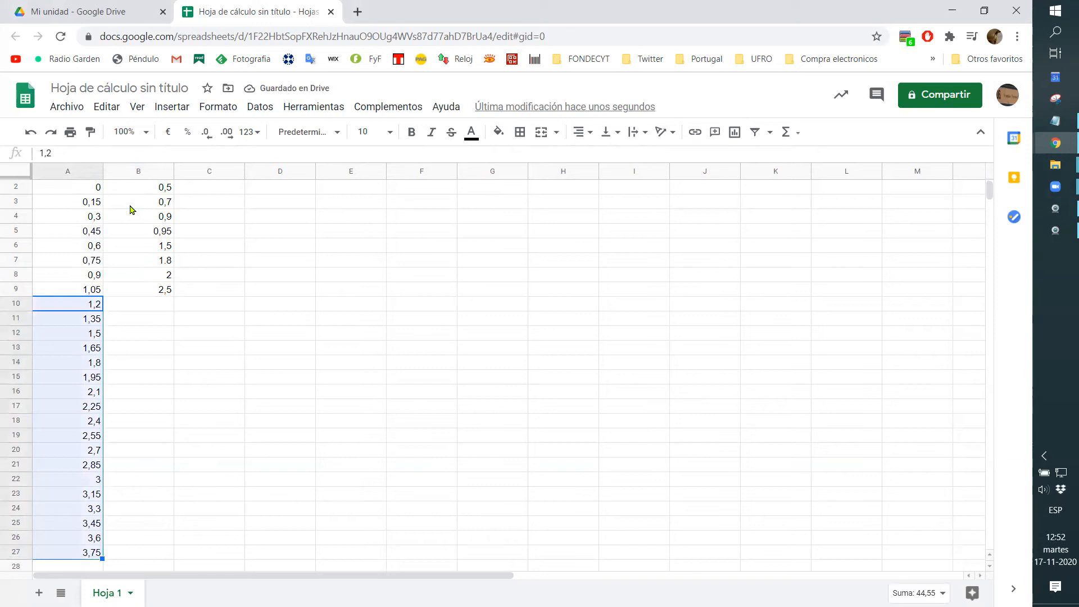
pyautogui.press('Delete')
pyautogui.press('Up')
pyautogui.press('Up')
pyautogui.hotkey('ctrl', 'Up')
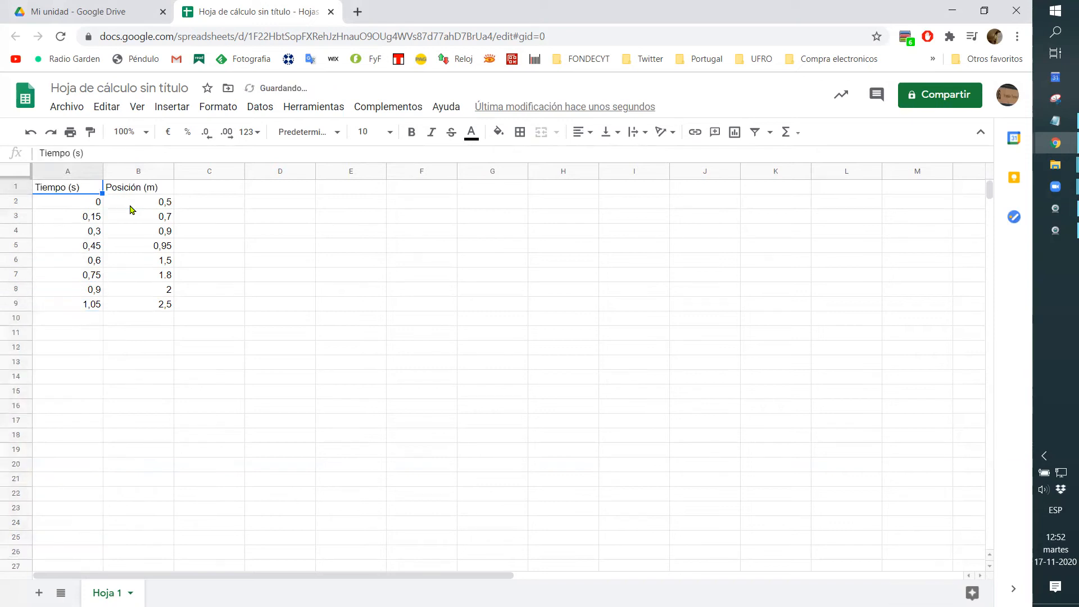
pyautogui.press('Right')
# - Insert a chart from the data in A1:B9 and move it clear of the table, starting near column D, row 4
pyautogui.click(166, 276)
pyautogui.click(75, 192)
pyautogui.moveTo(75, 191); pyautogui.dragTo(147, 306)
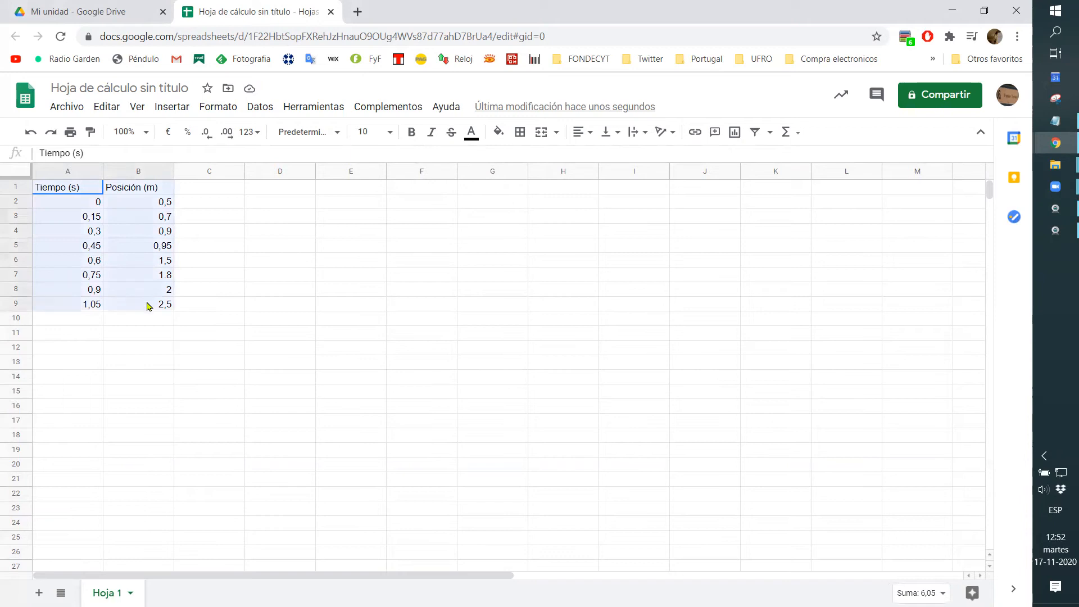
pyautogui.click(169, 108)
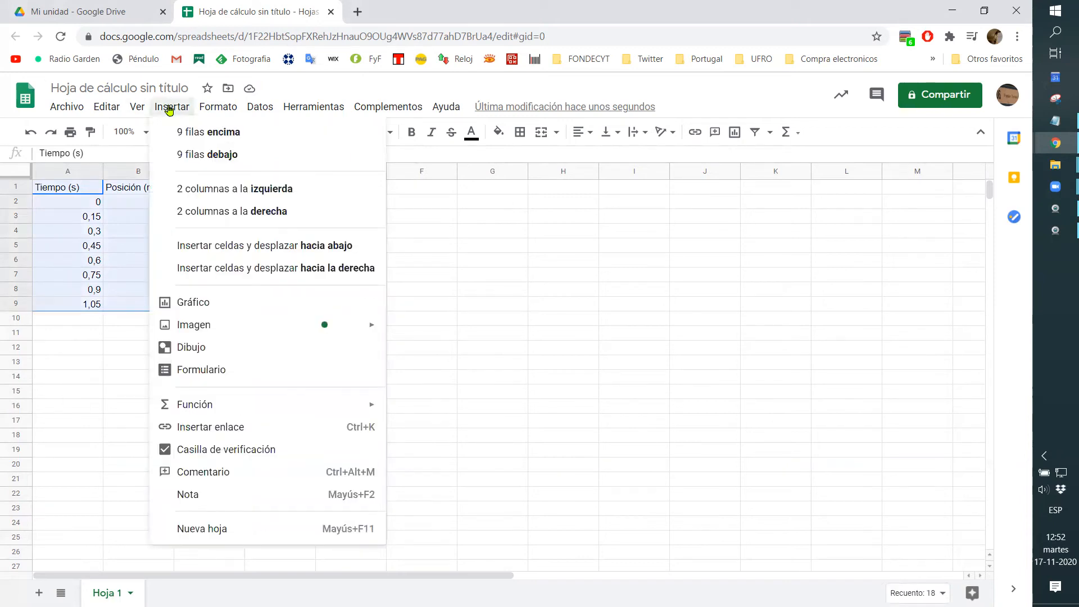
pyautogui.click(207, 304)
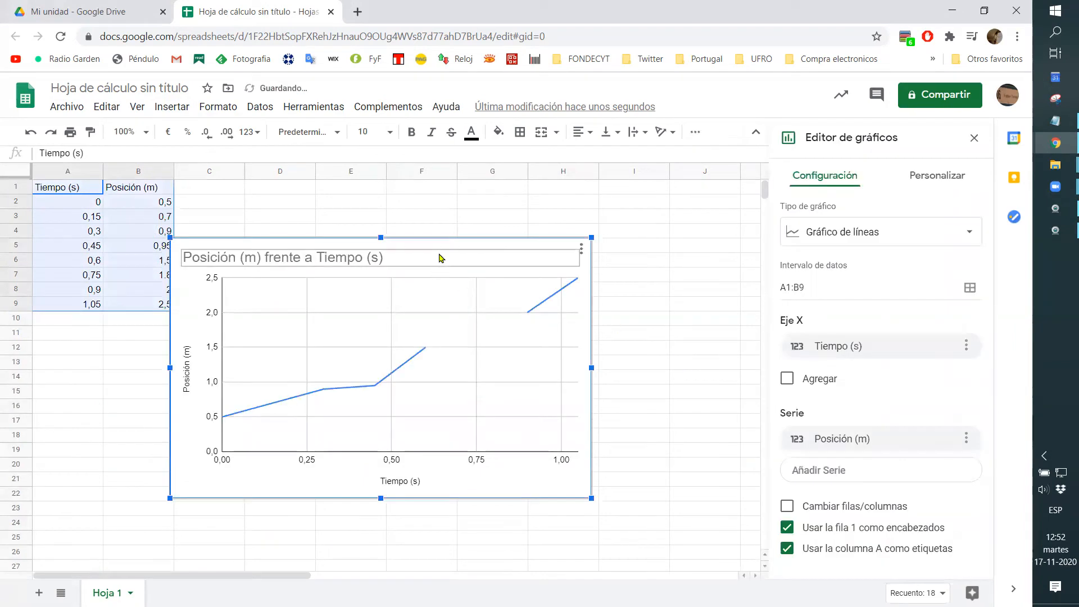
pyautogui.moveTo(495, 237); pyautogui.dragTo(555, 222)
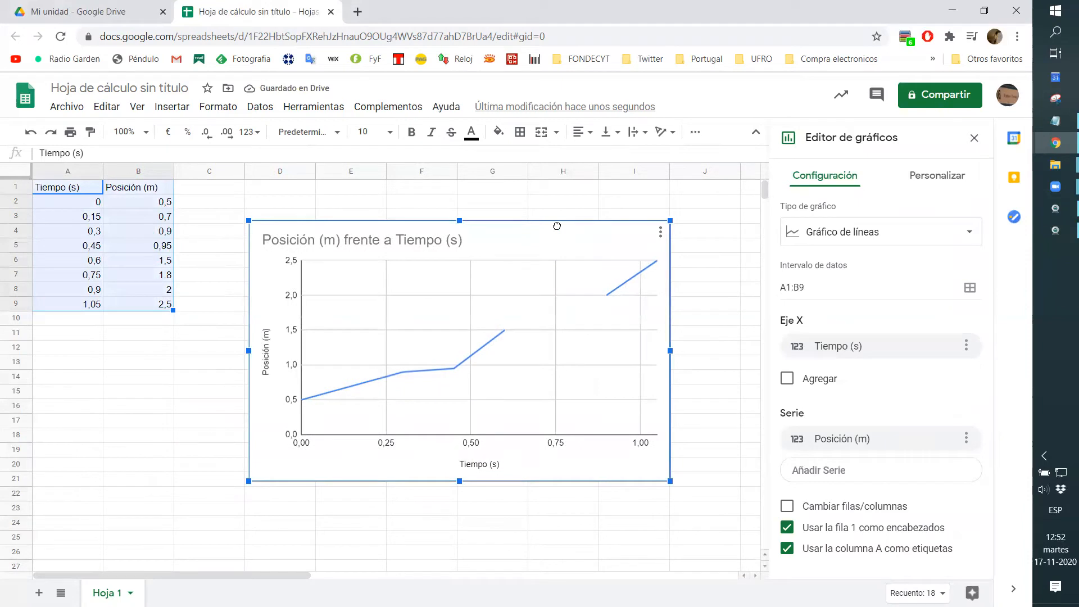
# - Re-enter the position in cell B7 with a decimal comma as 1,8
pyautogui.click(168, 282)
pyautogui.write('1,8')
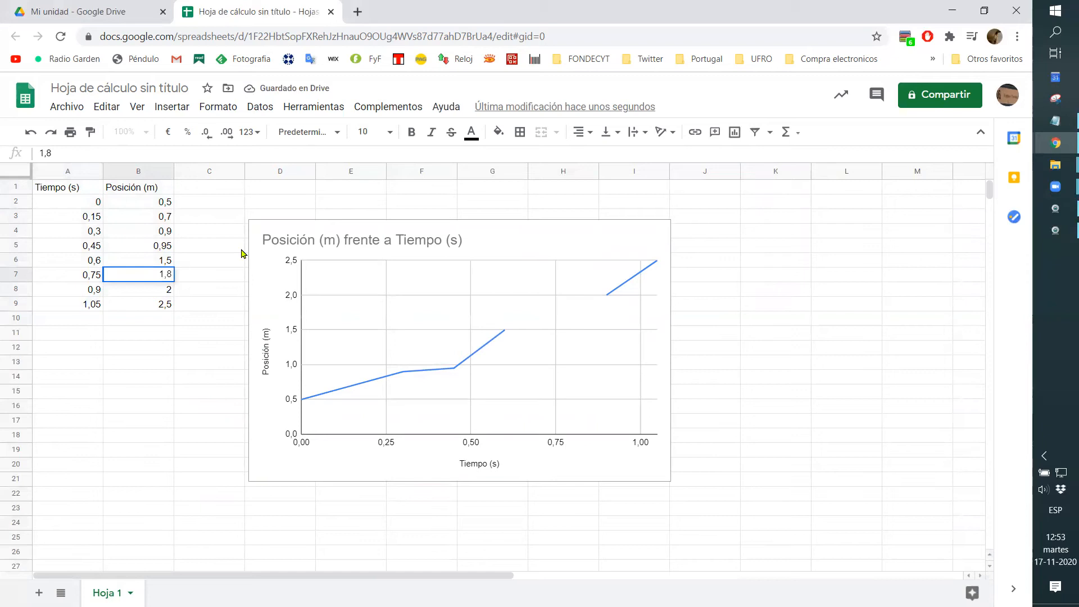
pyautogui.press('Return')
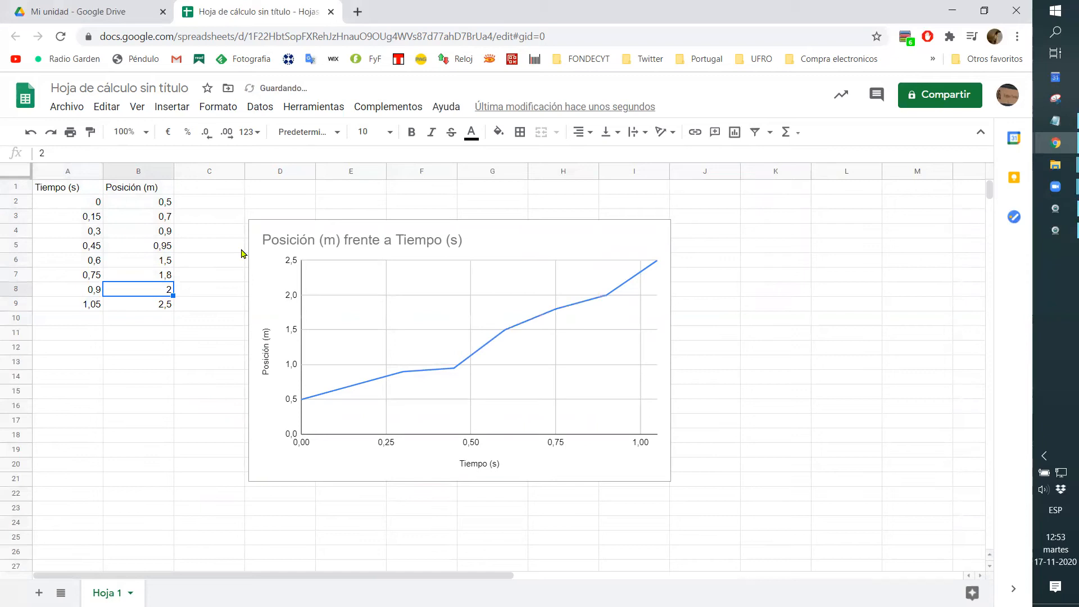
# - Change the position-time chart from a line chart to a scatter chart (Gráfico de dispersión)
pyautogui.click(458, 371)
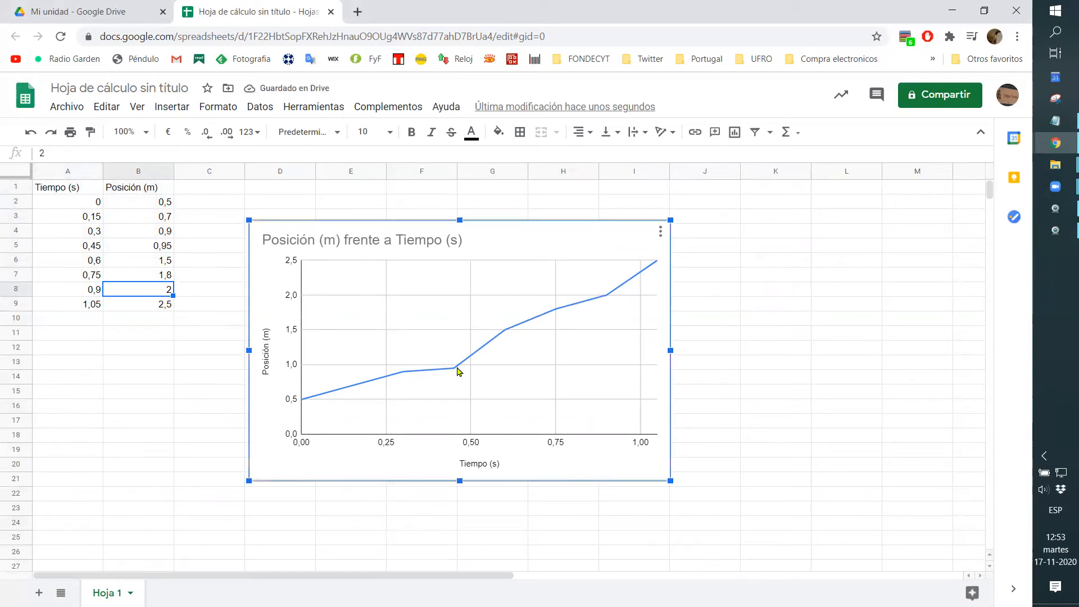
pyautogui.doubleClick(527, 254)
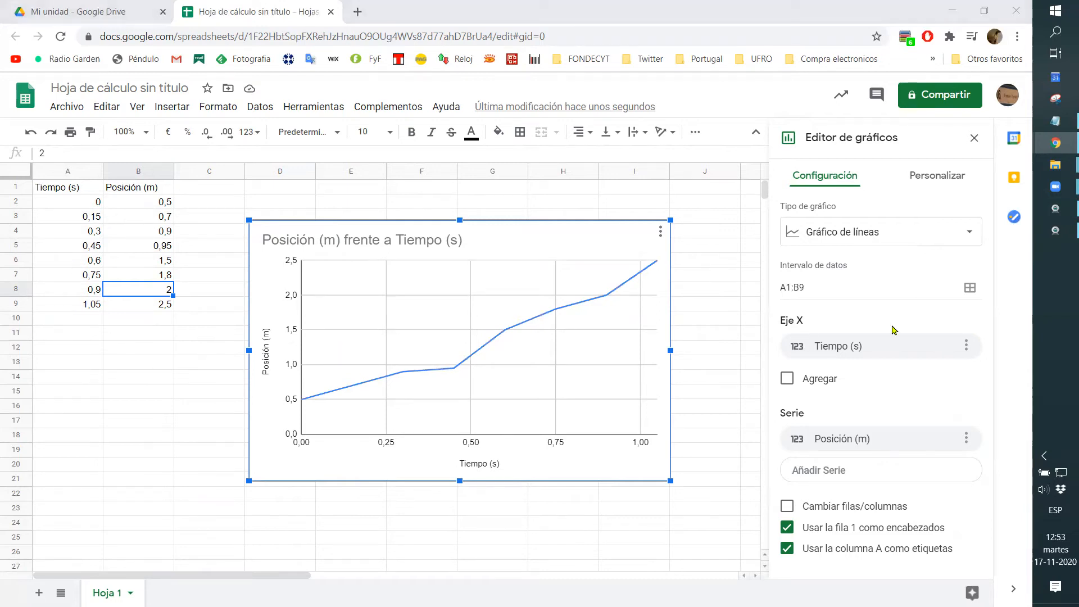
pyautogui.click(904, 232)
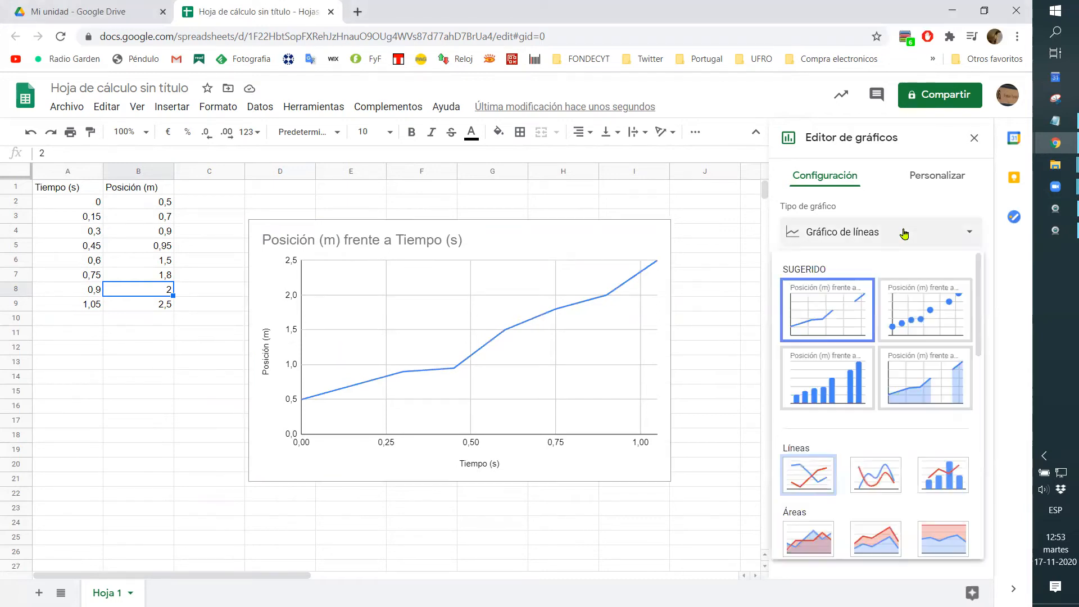
pyautogui.click(943, 312)
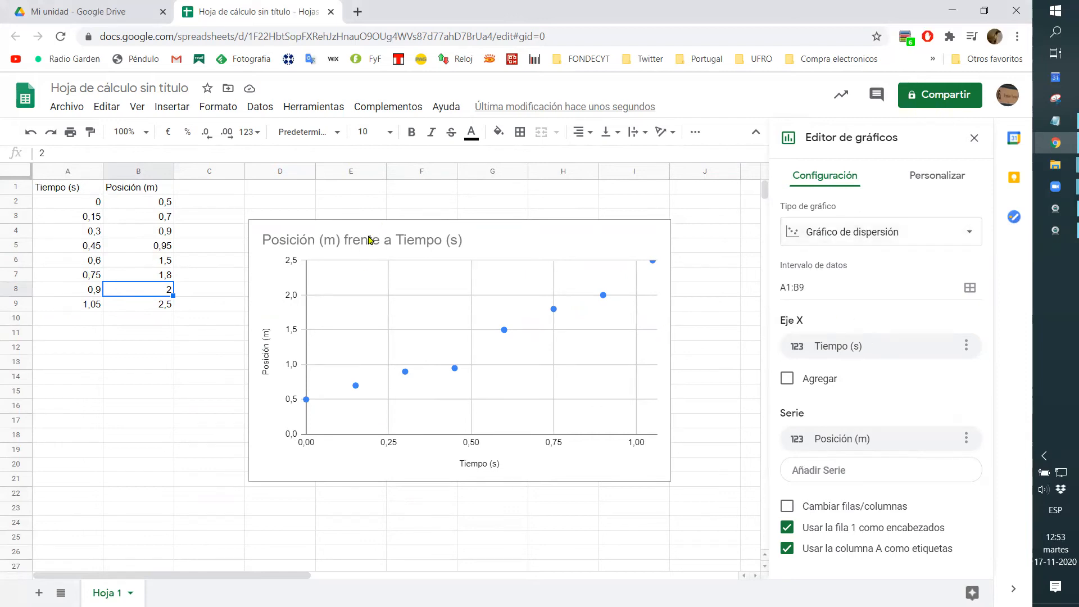
# - Shift the chart slightly to the right within column D and open its title settings
pyautogui.click(437, 249)
pyautogui.moveTo(437, 249); pyautogui.dragTo(460, 249)
pyautogui.doubleClick(461, 249)
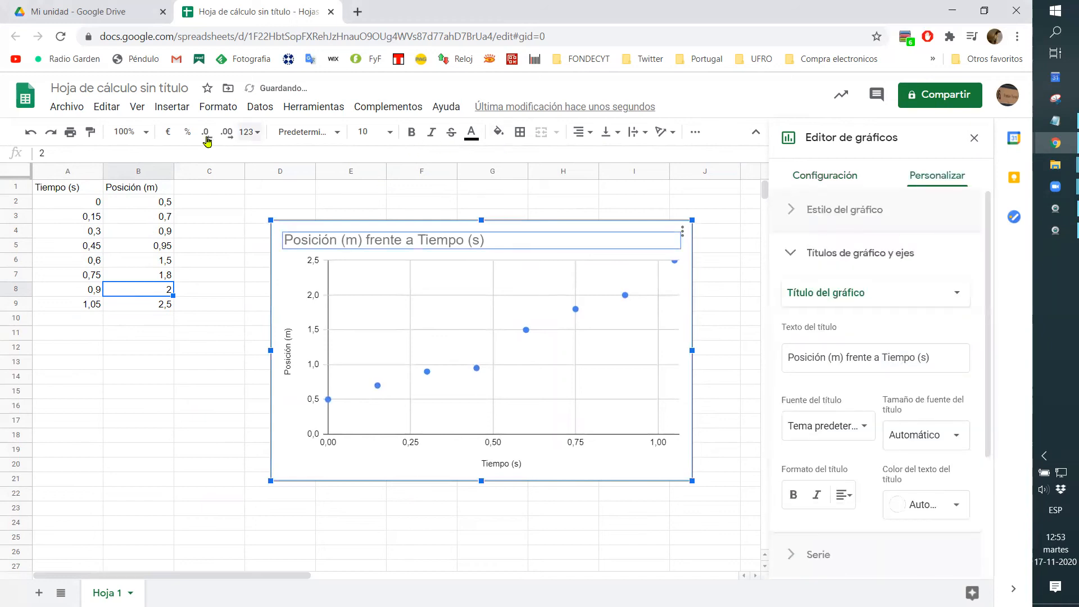
# - Try to centre the chart title with the alignment options, then set cell B8 back to right alignment
pyautogui.click(582, 131)
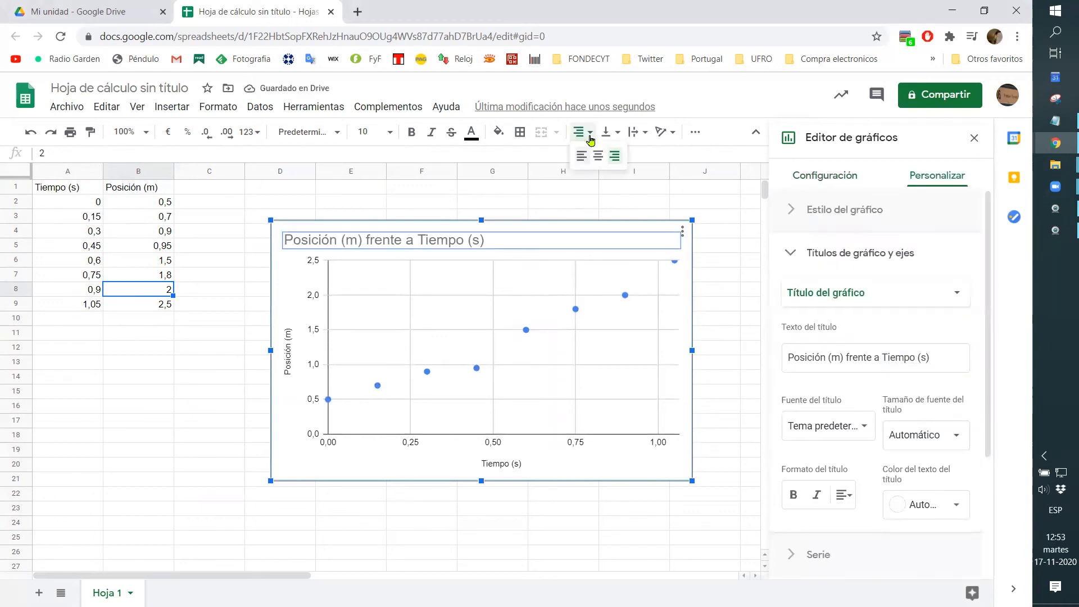
pyautogui.click(596, 153)
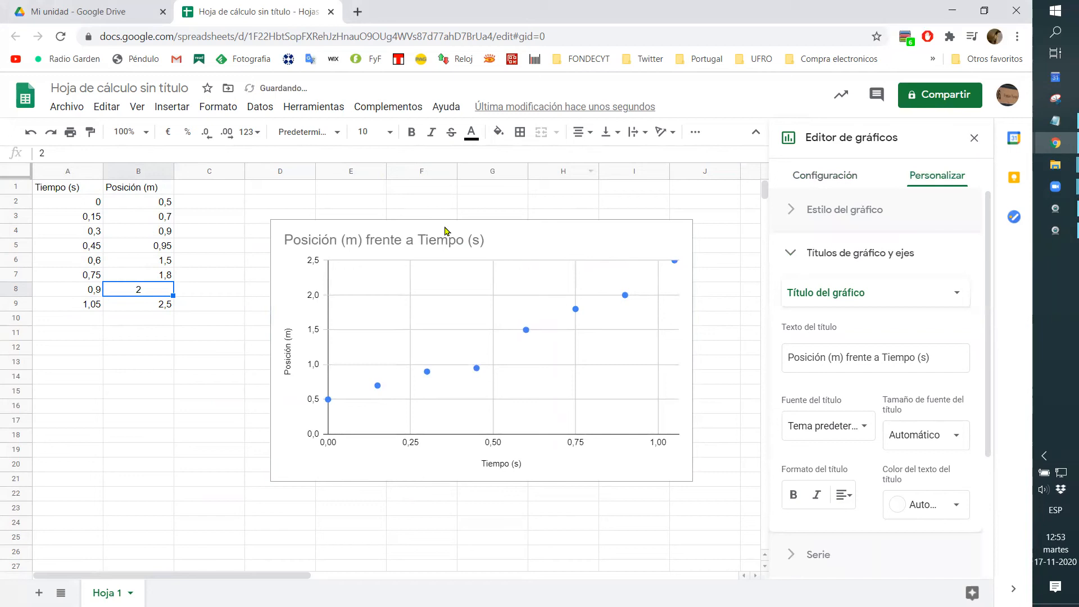
pyautogui.click(430, 240)
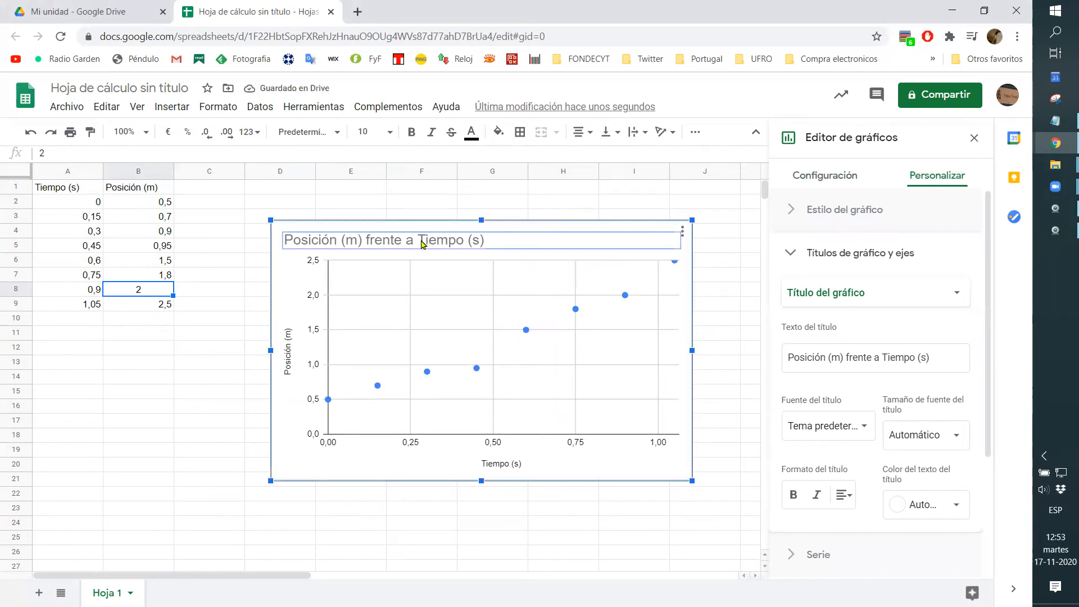
pyautogui.click(582, 132)
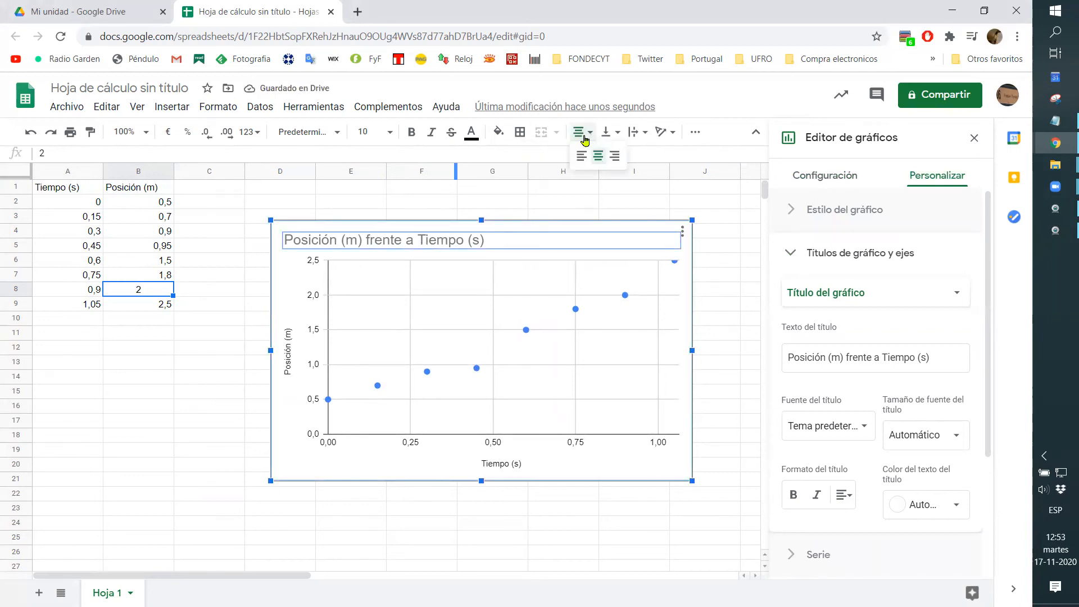
pyautogui.click(612, 156)
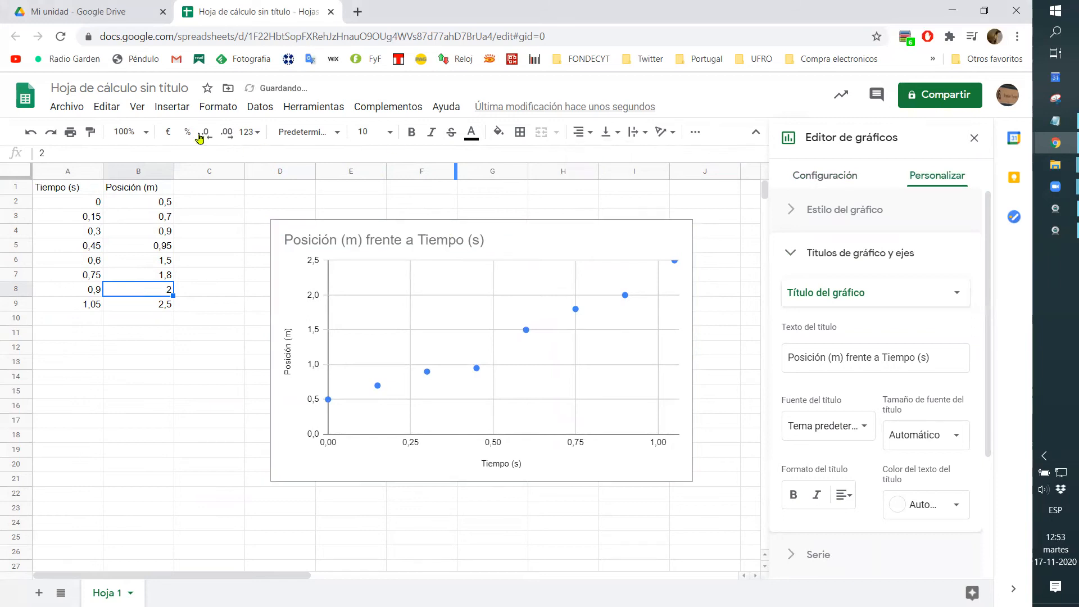
pyautogui.click(428, 241)
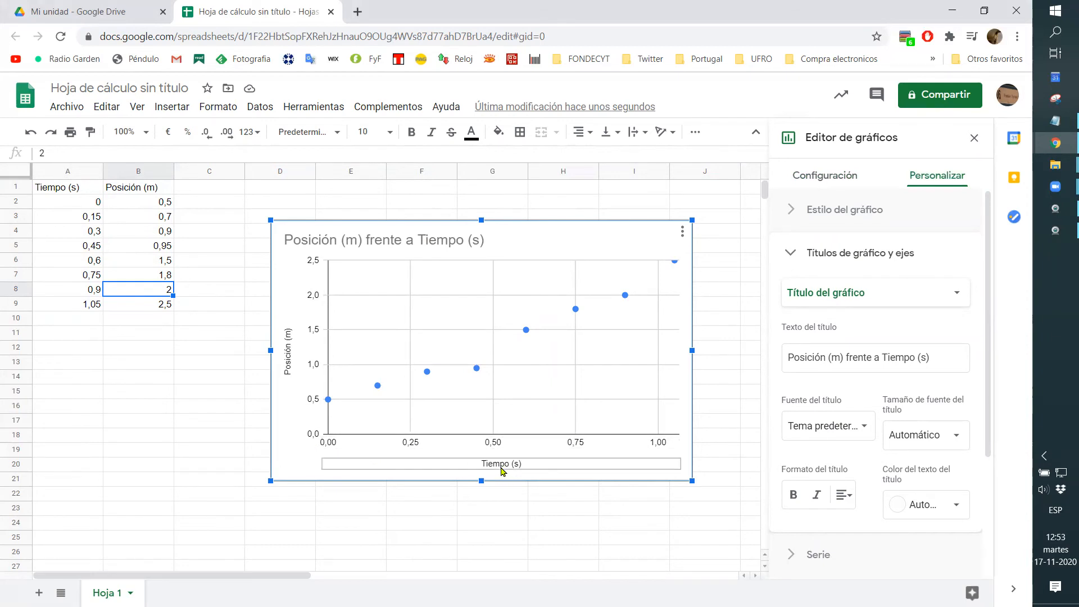
# - Shorten the time column header in cell A1 to T (s)
pyautogui.click(71, 191)
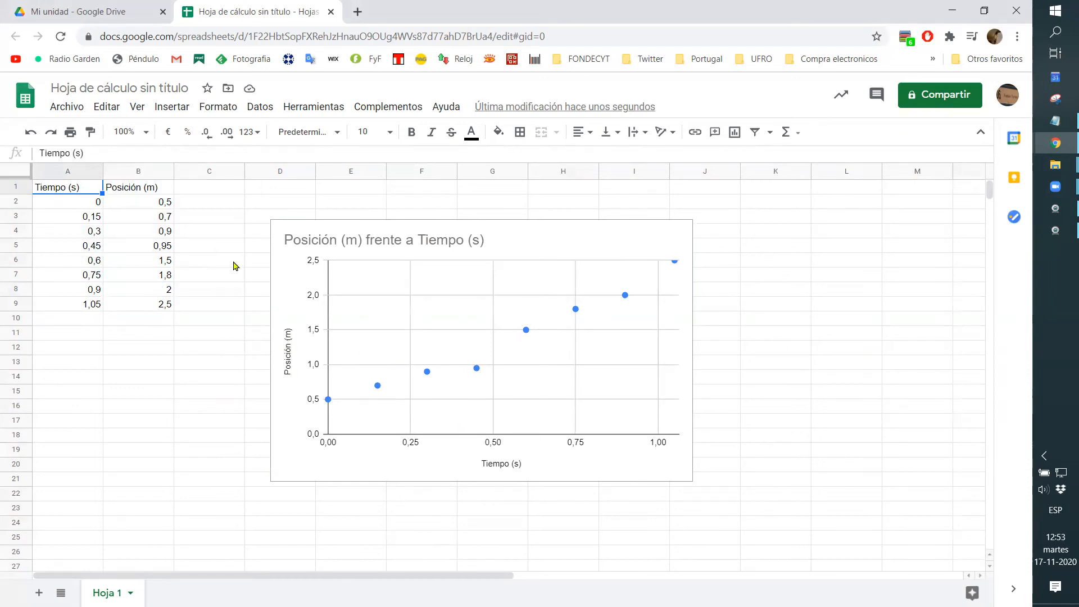
pyautogui.click(156, 190)
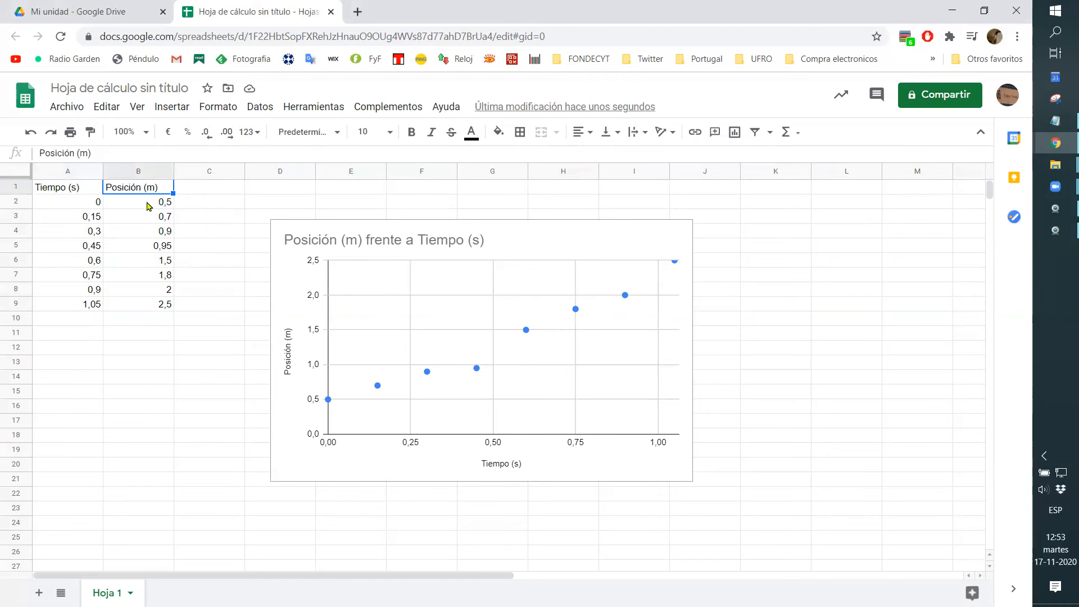
pyautogui.click(73, 194)
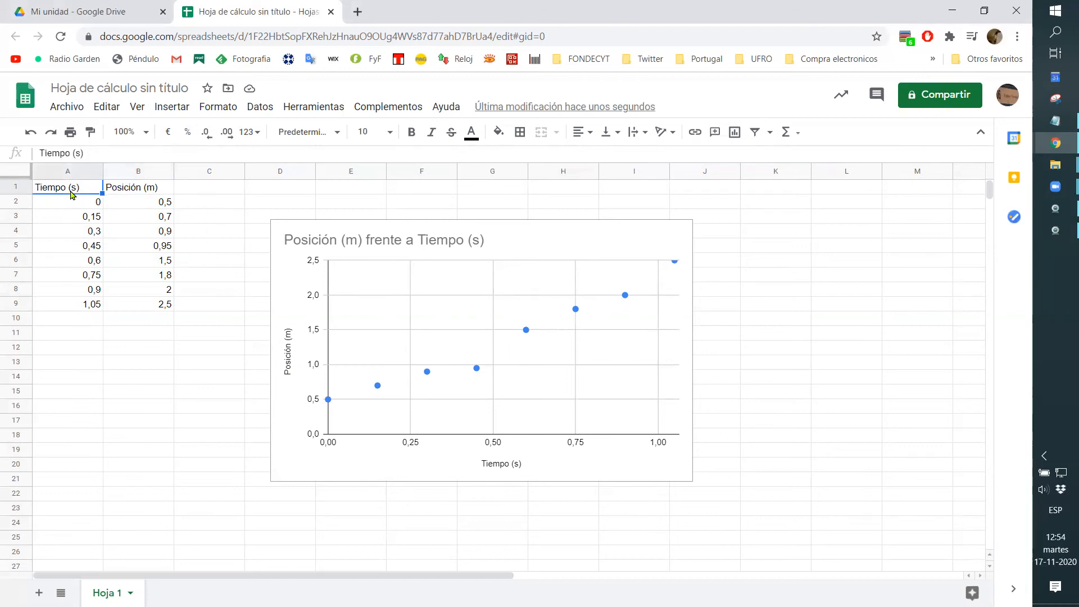
pyautogui.write('T')
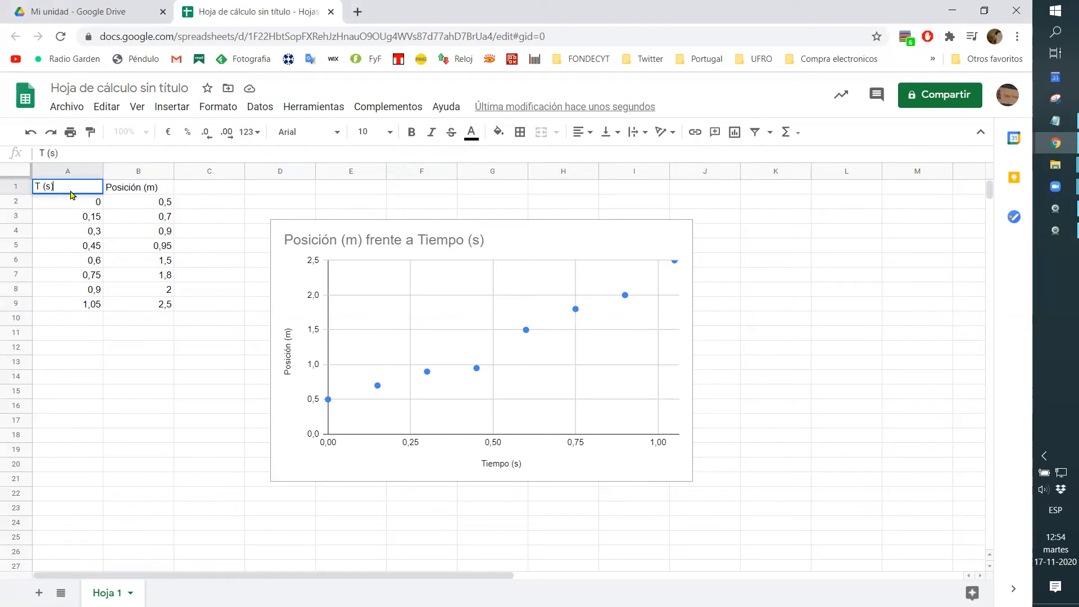
pyautogui.press('Return')
# - Check the chart's horizontal axis title against the shortened column header
pyautogui.click(609, 241)
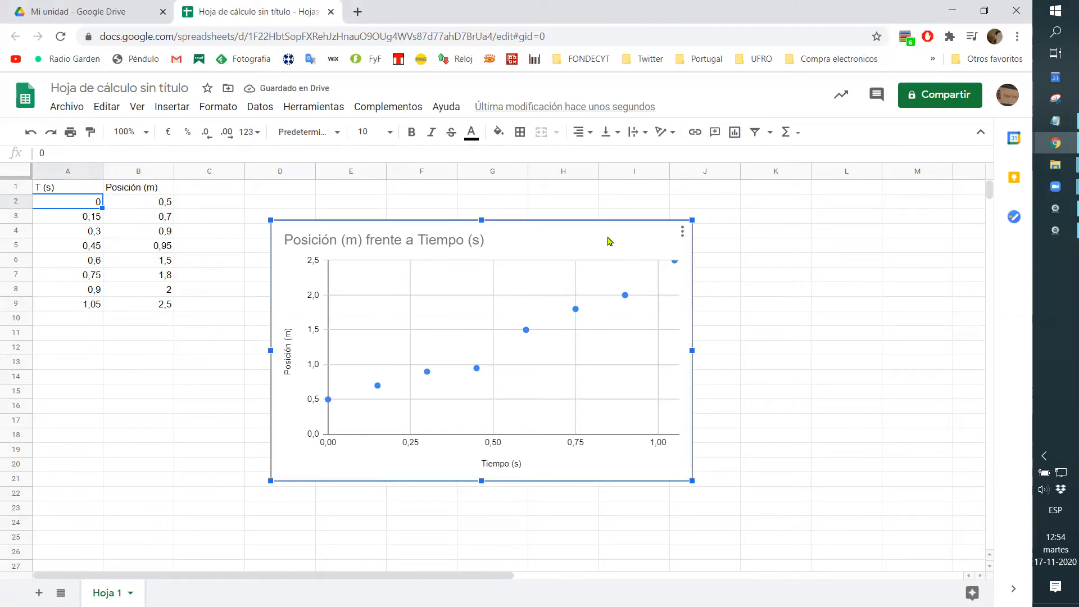
pyautogui.click(775, 275)
pyautogui.click(499, 462)
pyautogui.doubleClick(494, 463)
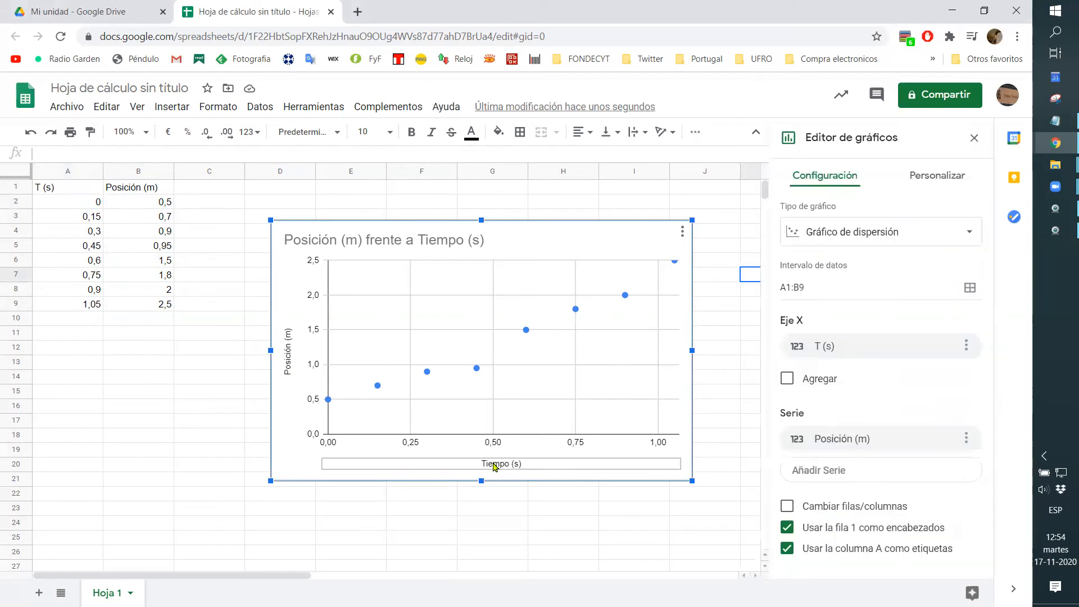
pyautogui.click(566, 372)
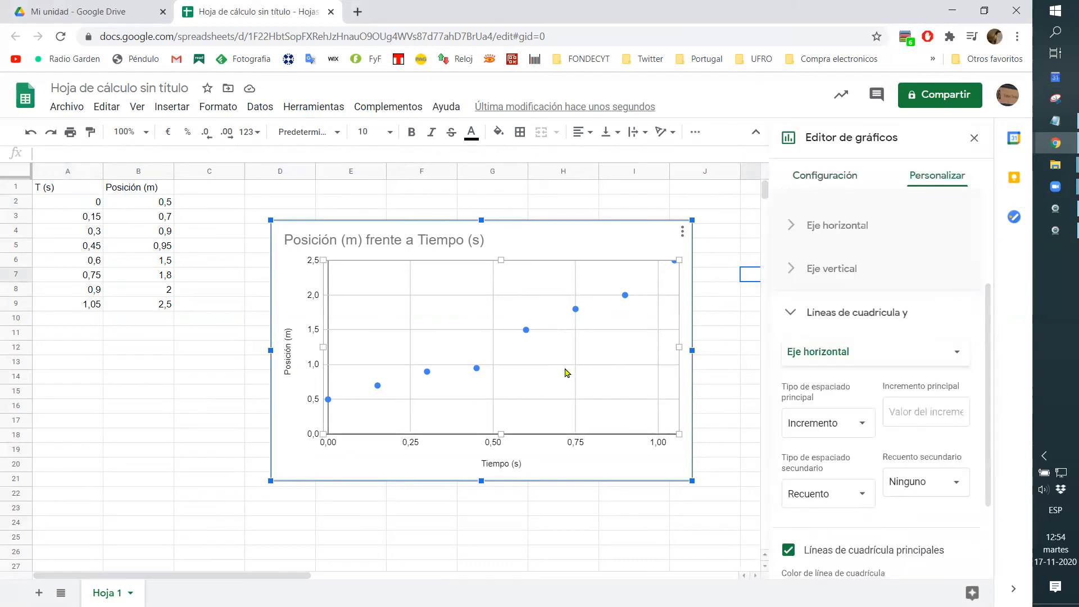
# - Change the header in cell A1 back to Tiempo (s)
pyautogui.click(54, 190)
pyautogui.write('Tiempo')
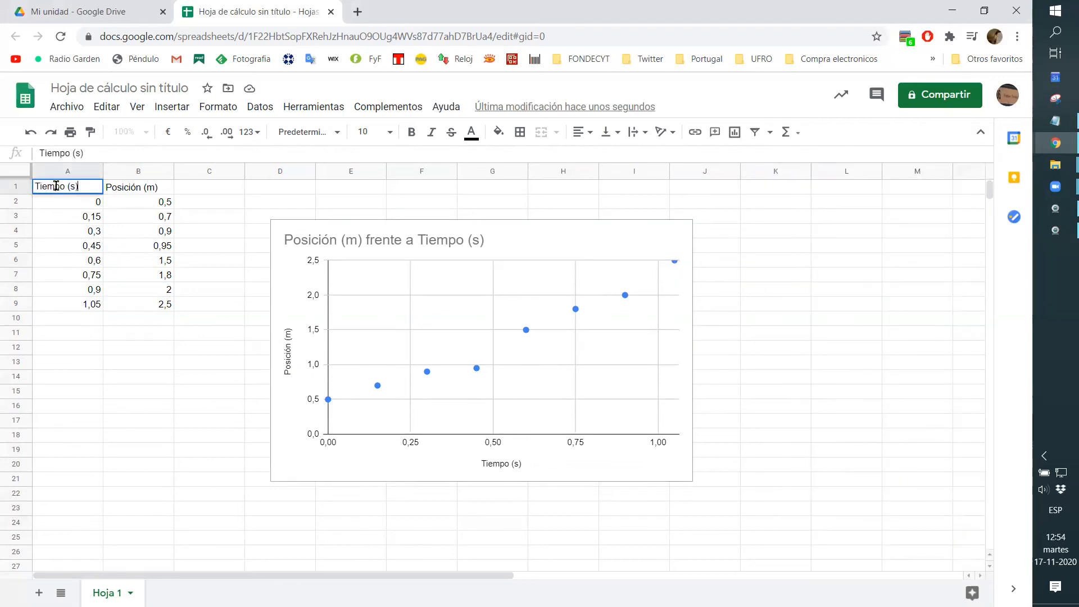
pyautogui.write(' (s)')
pyautogui.press('Return')
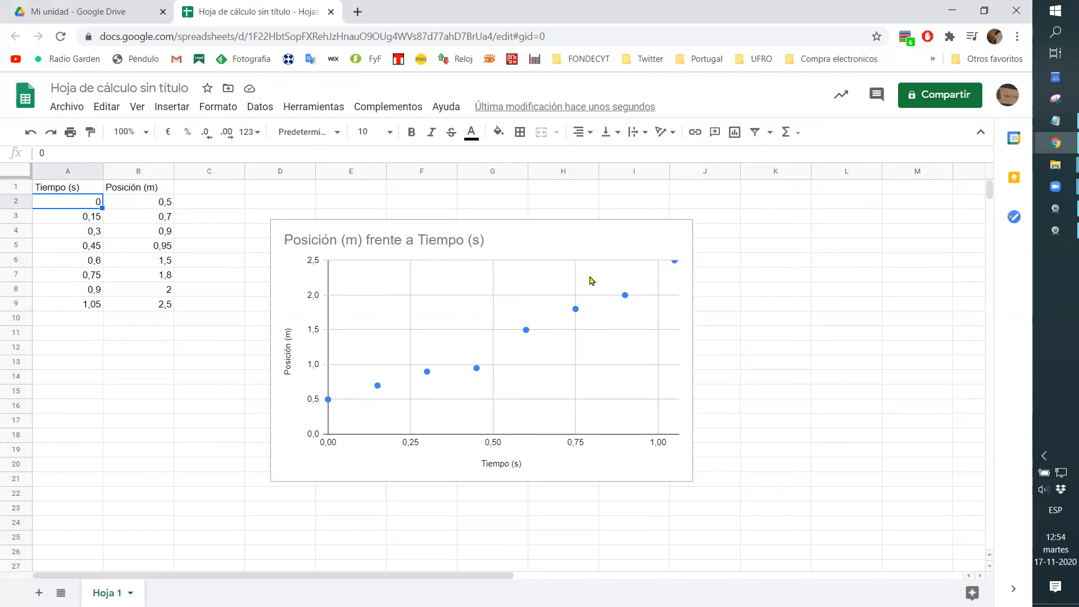
# - Examine the chart's customization options for the data series, gridlines and horizontal axis
pyautogui.click(575, 310)
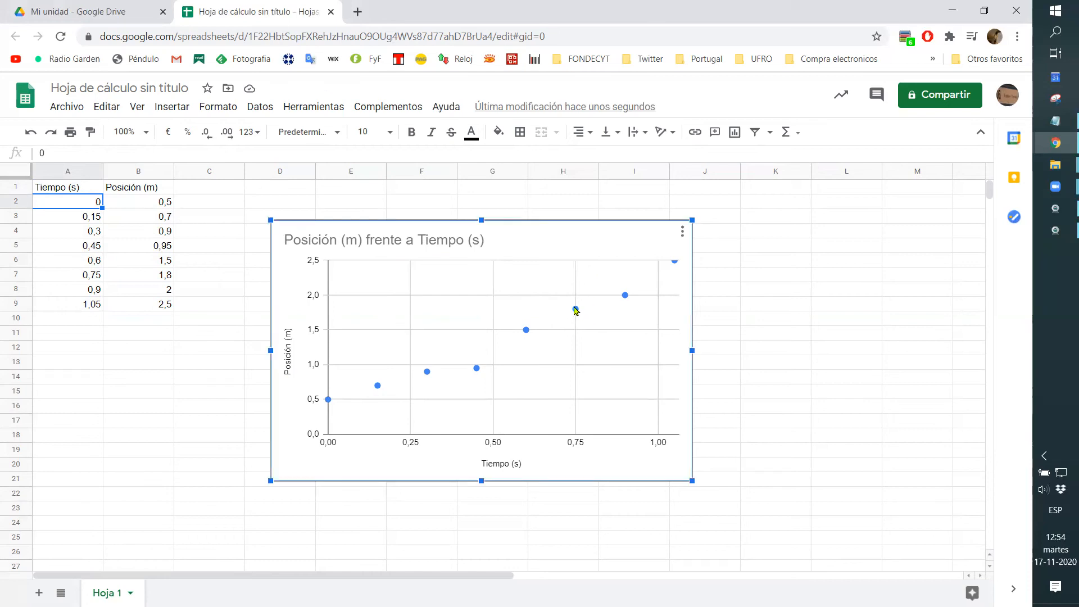
pyautogui.rightClick(576, 310)
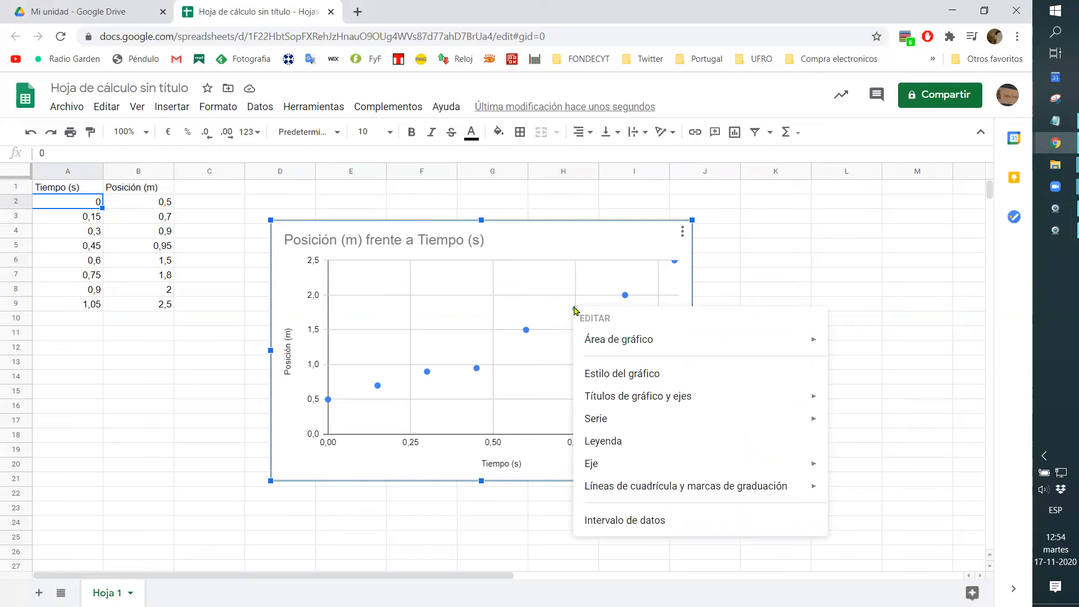
pyautogui.click(528, 331)
pyautogui.doubleClick(524, 335)
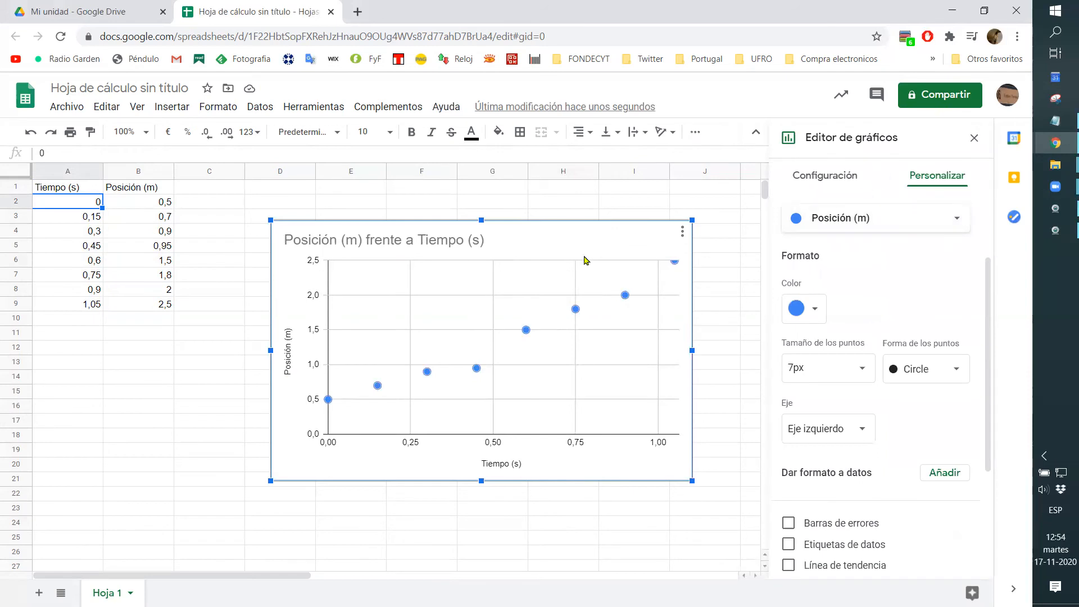
pyautogui.click(522, 303)
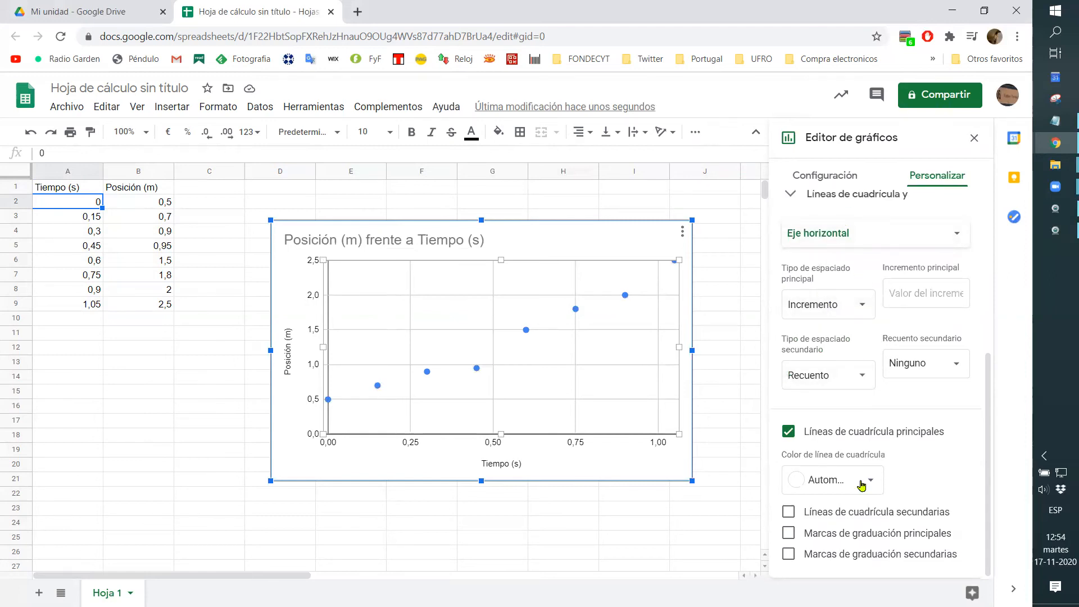
pyautogui.click(467, 445)
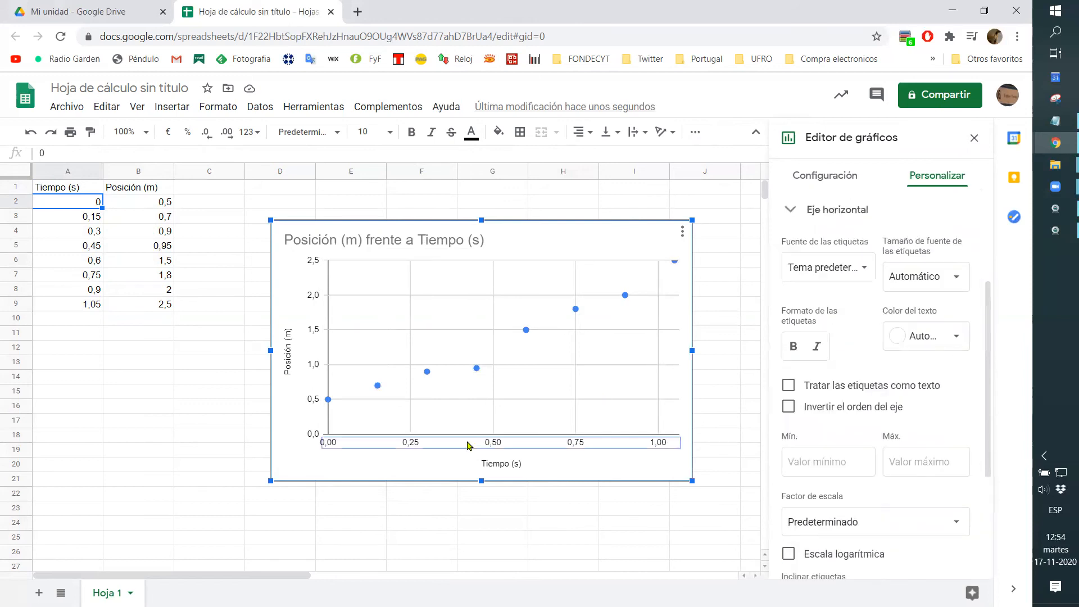
pyautogui.click(477, 369)
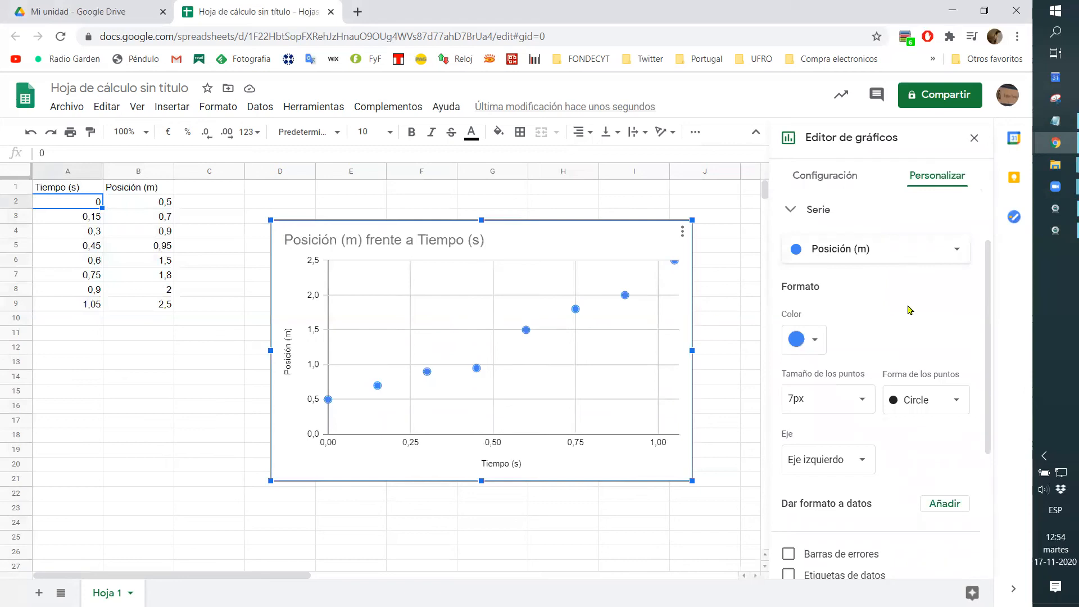
pyautogui.moveTo(988, 291); pyautogui.dragTo(989, 262)
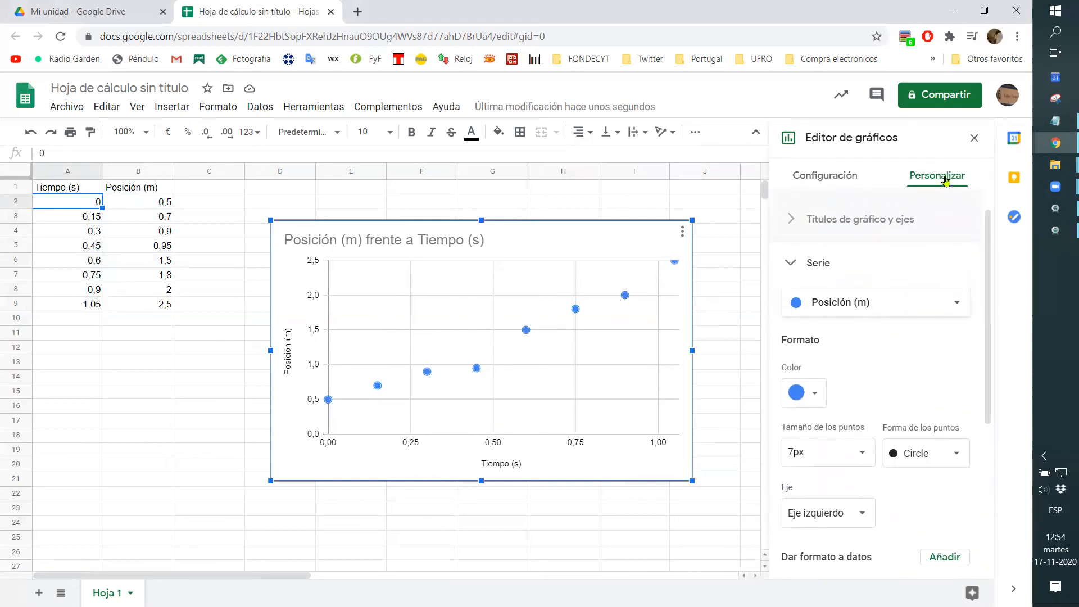
# - Review the settings for the chart title, subtitle and axis titles in the chart's customization options
pyautogui.click(780, 226)
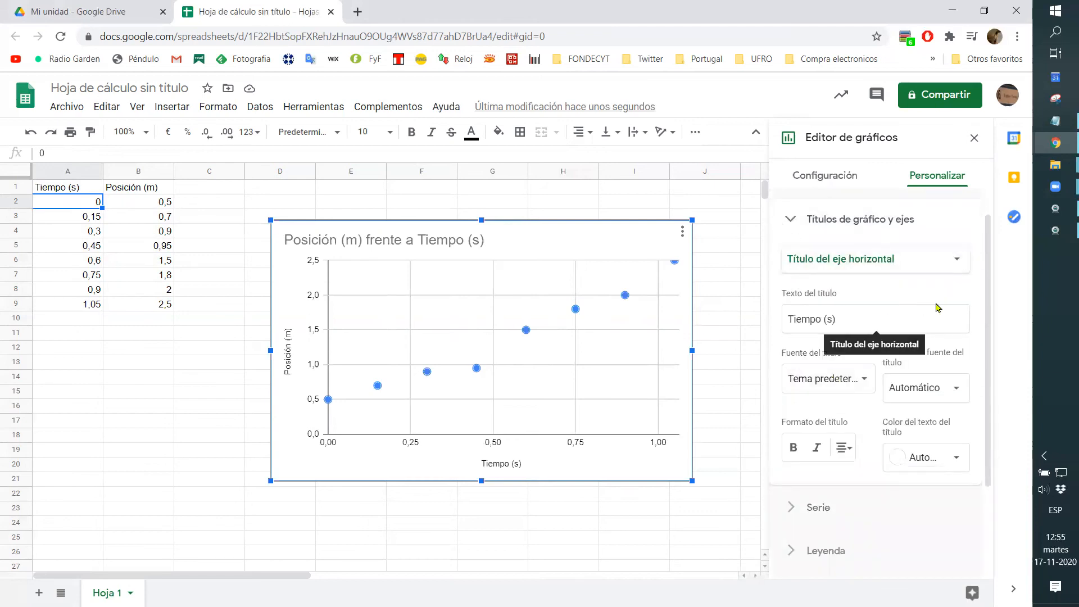
pyautogui.click(939, 259)
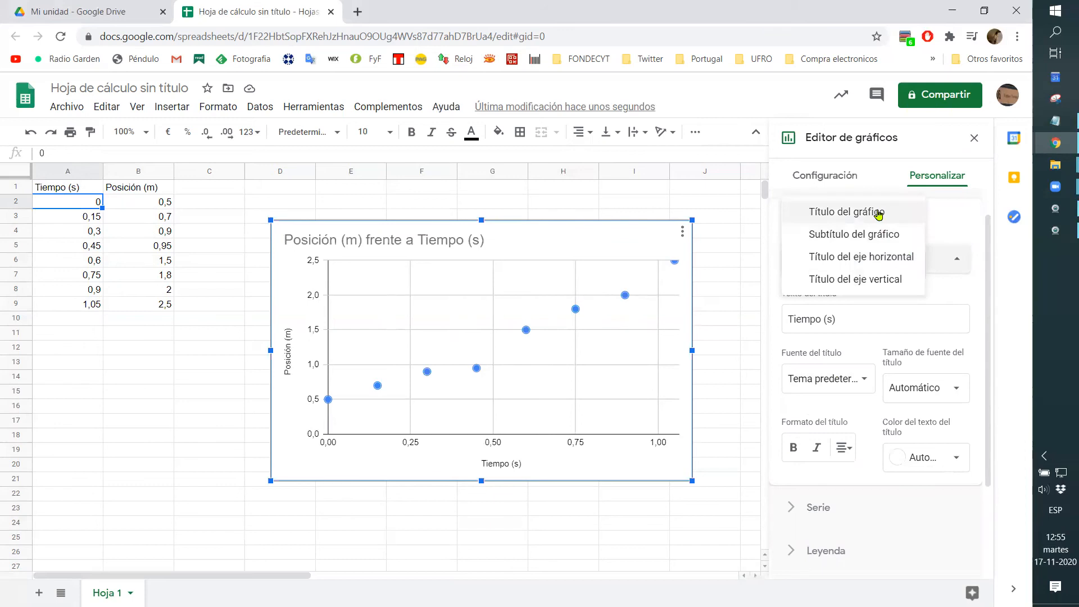
pyautogui.click(879, 214)
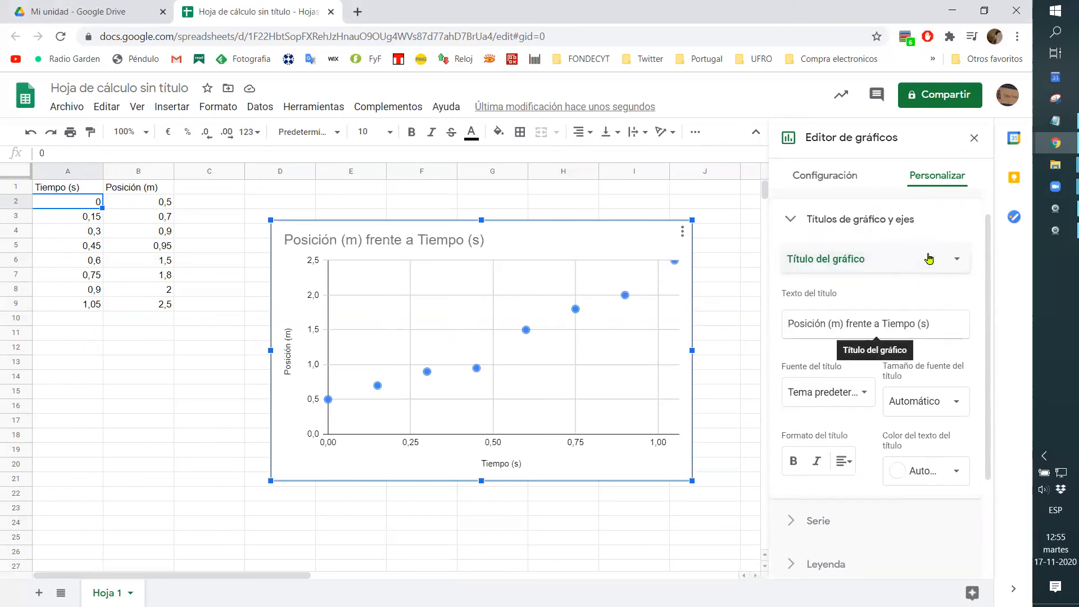
pyautogui.click(928, 258)
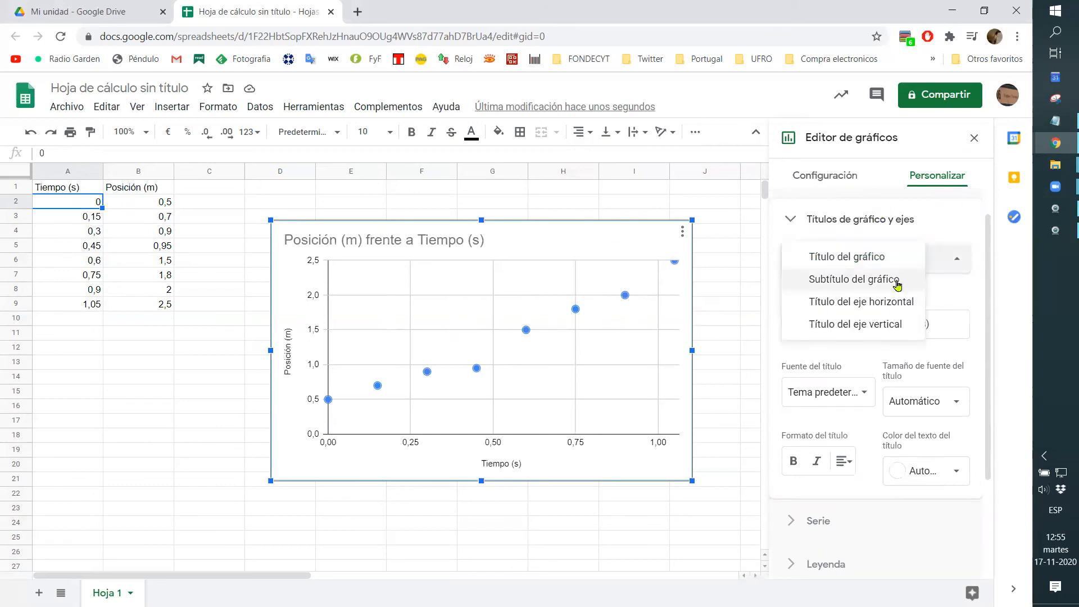
pyautogui.click(975, 349)
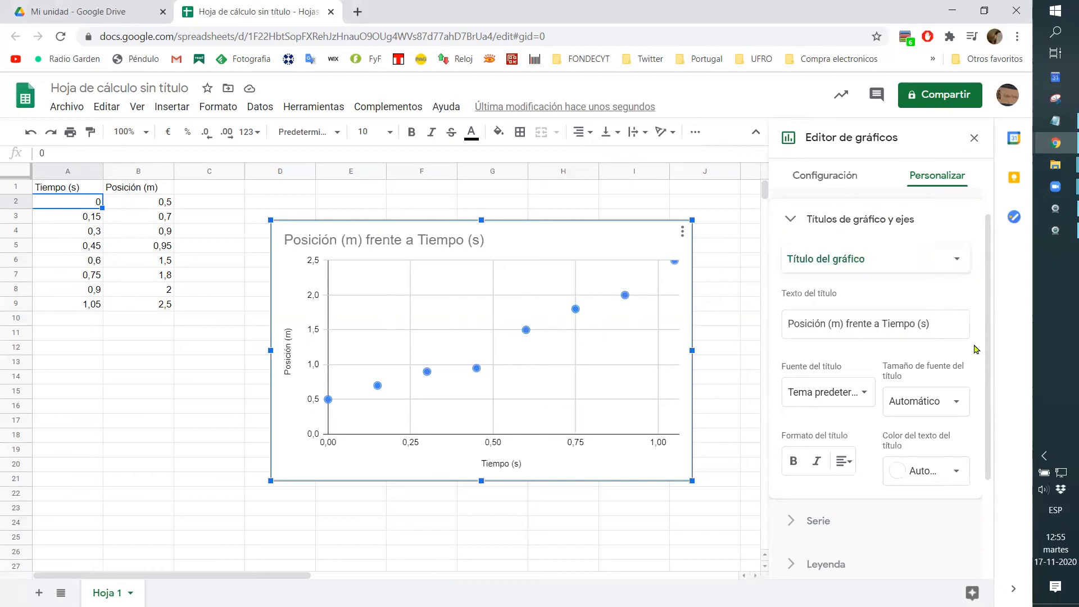
pyautogui.scroll(-3, 965, 356)
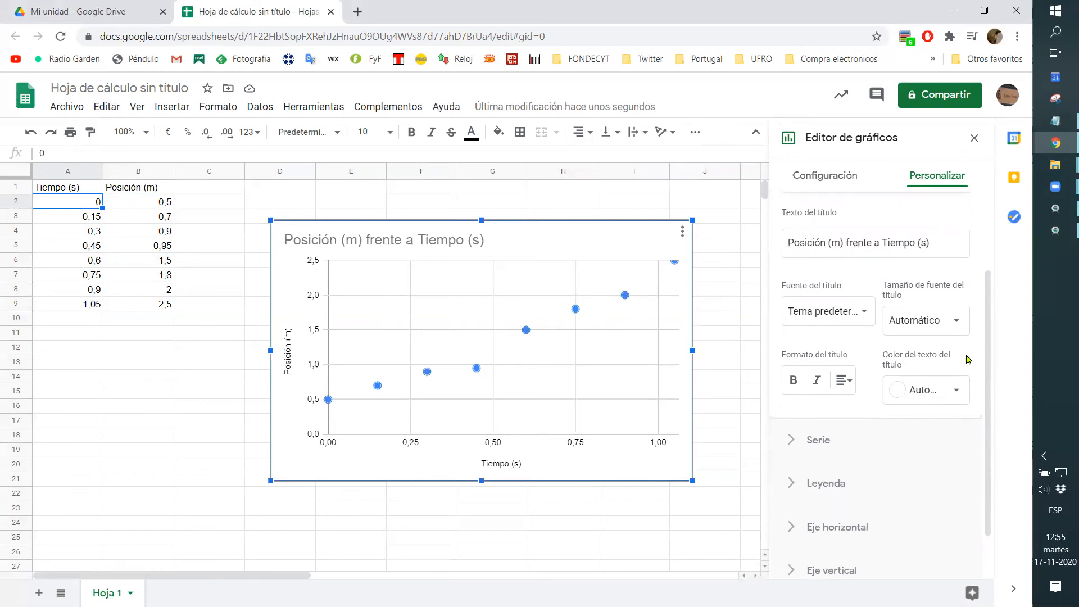
# - Add a trendline to the chart's Posición (m) series and set its line colour to red
pyautogui.click(828, 431)
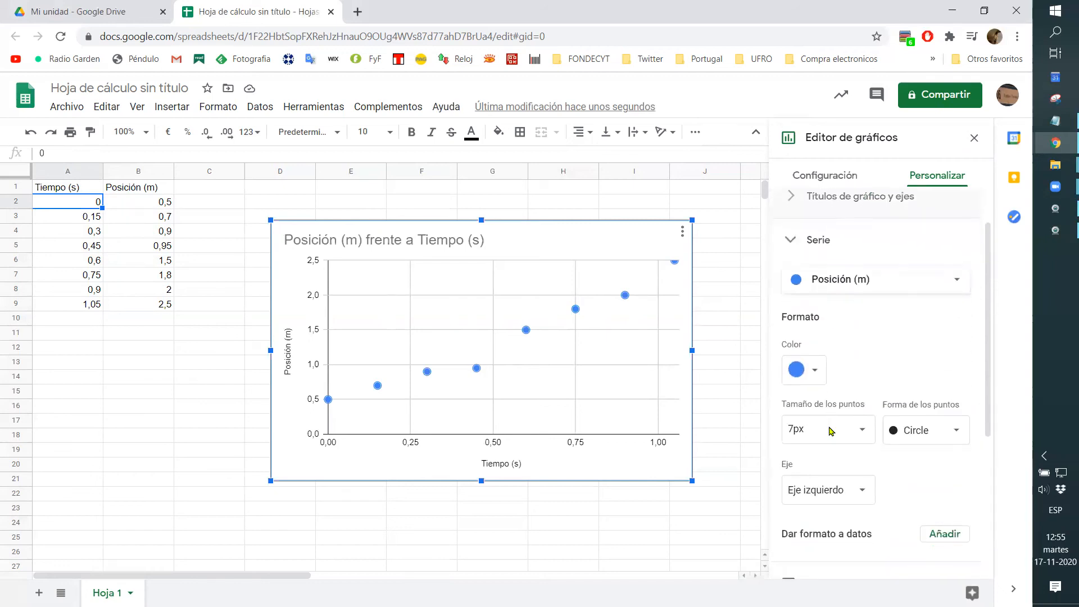
pyautogui.scroll(-2, 889, 391)
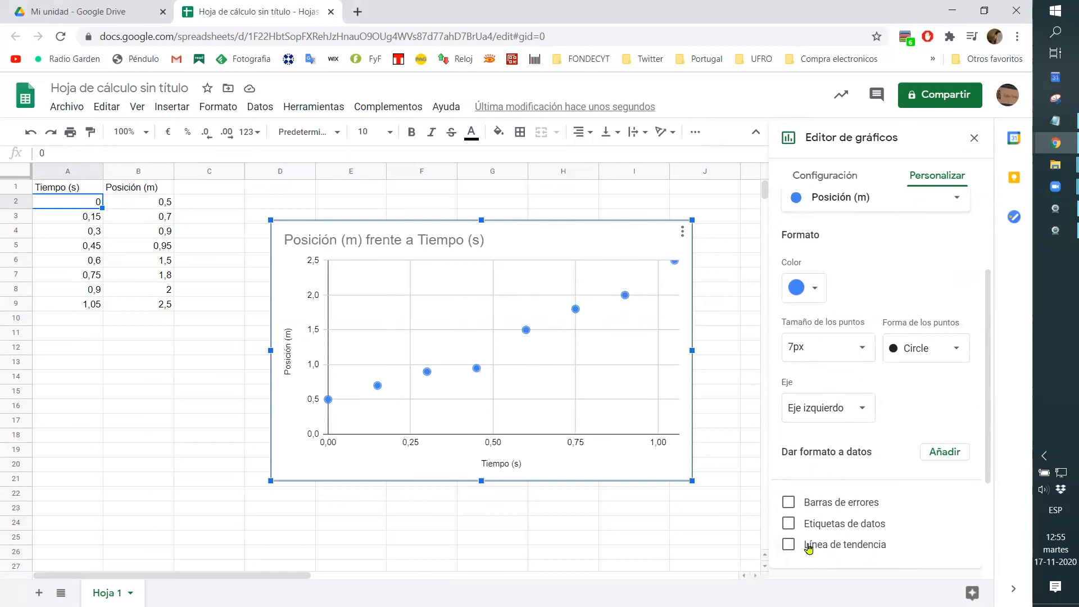
pyautogui.click(789, 546)
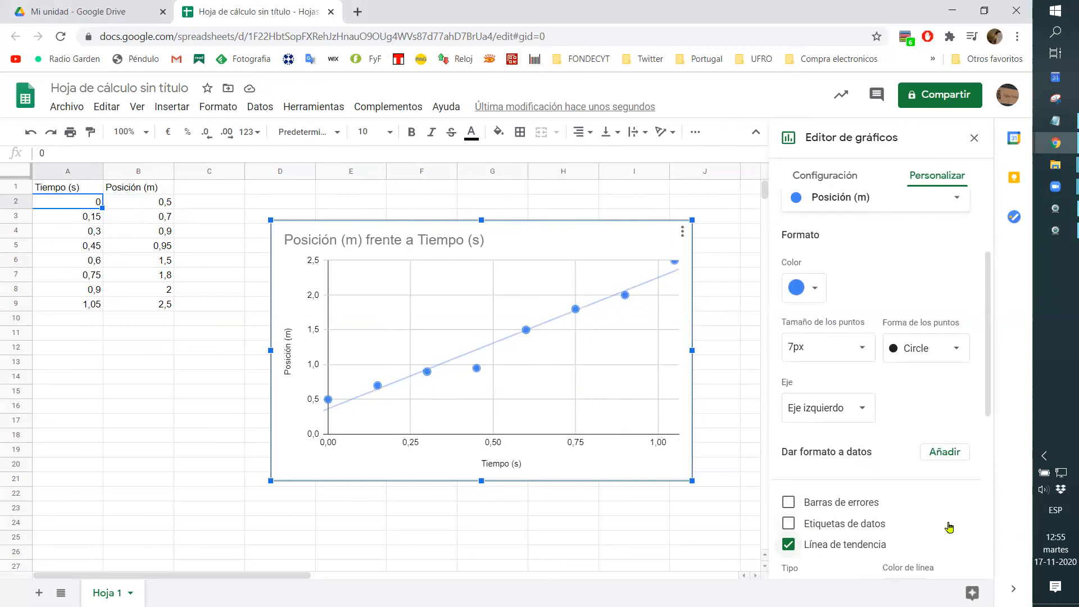
pyautogui.scroll(-6, 949, 527)
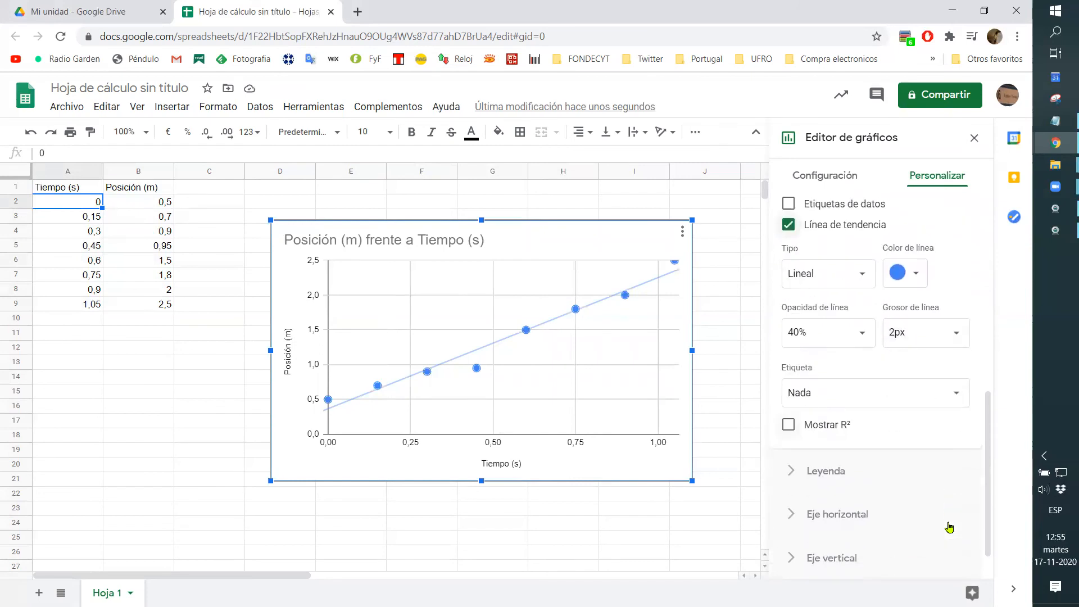
pyautogui.click(916, 275)
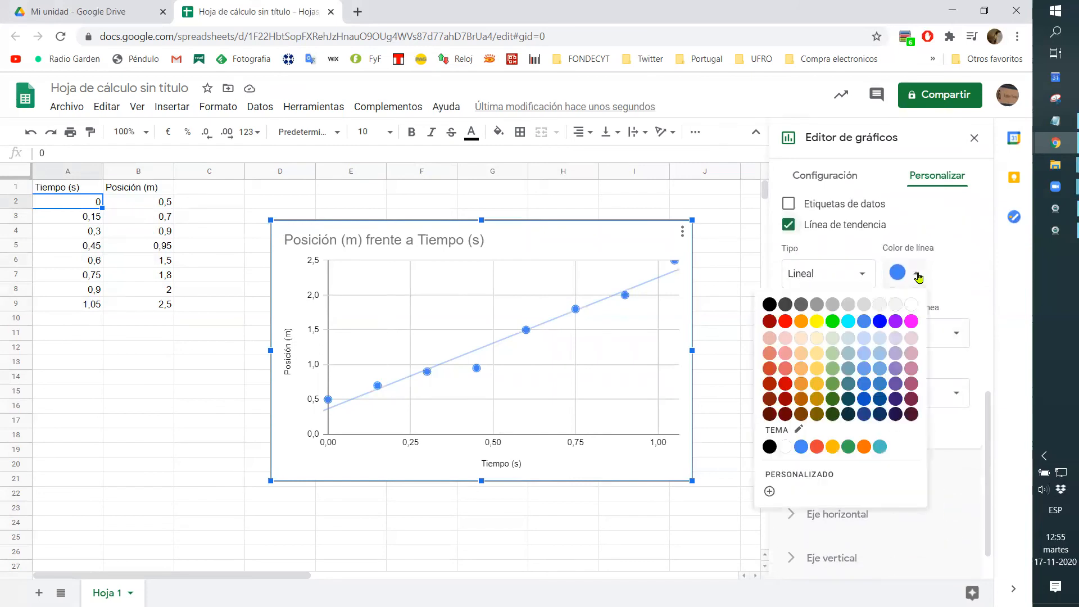
pyautogui.click(786, 329)
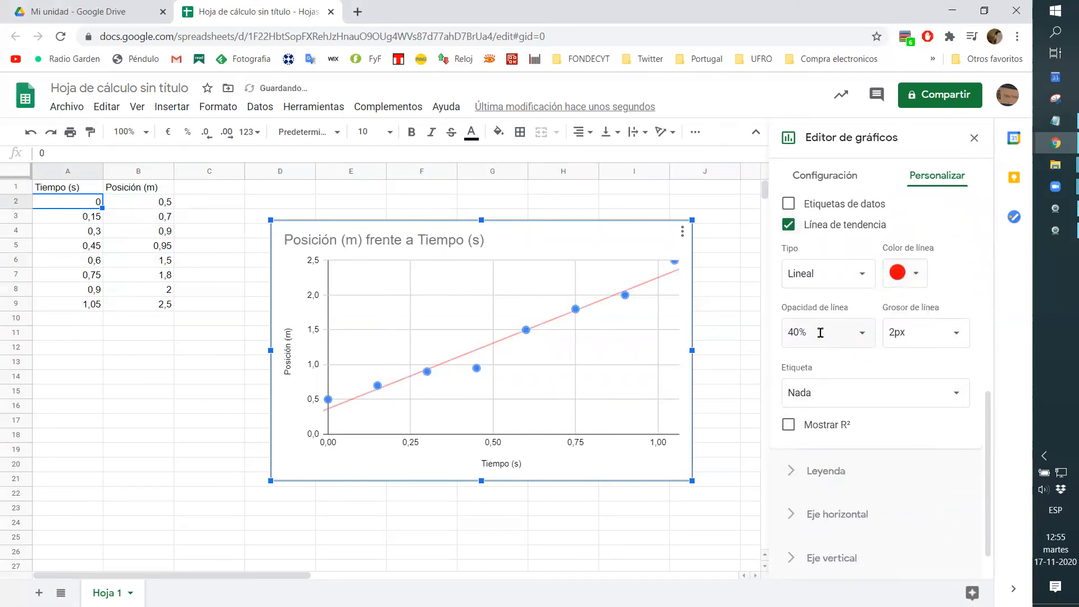
pyautogui.click(869, 340)
pyautogui.click(857, 340)
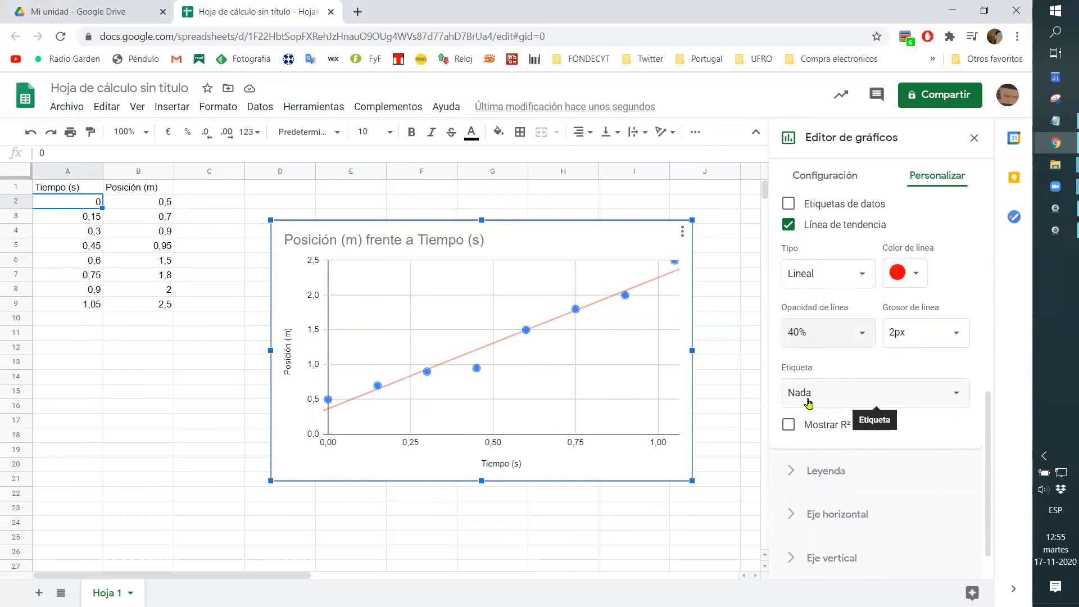
# - Show R² for the trendline and set its label to Usar ecuación, finishing the chart edit
pyautogui.click(789, 426)
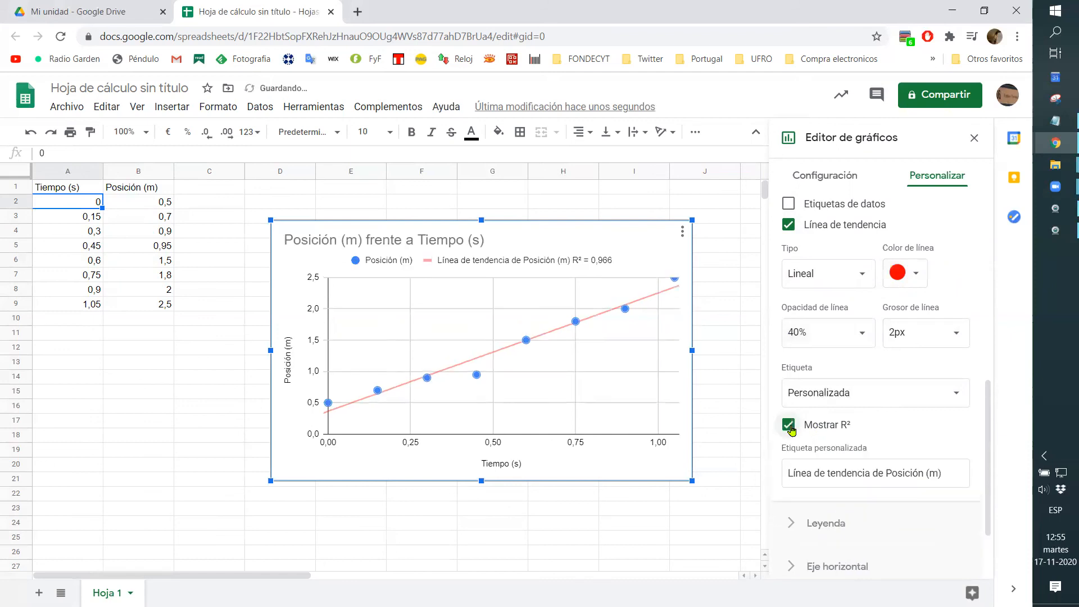
pyautogui.click(864, 399)
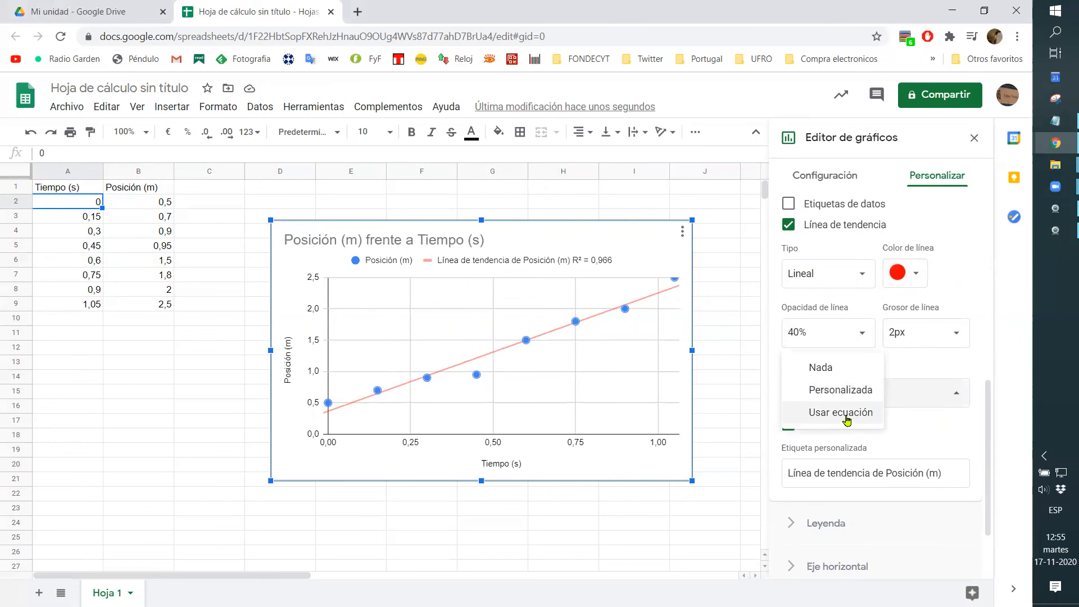
pyautogui.click(846, 413)
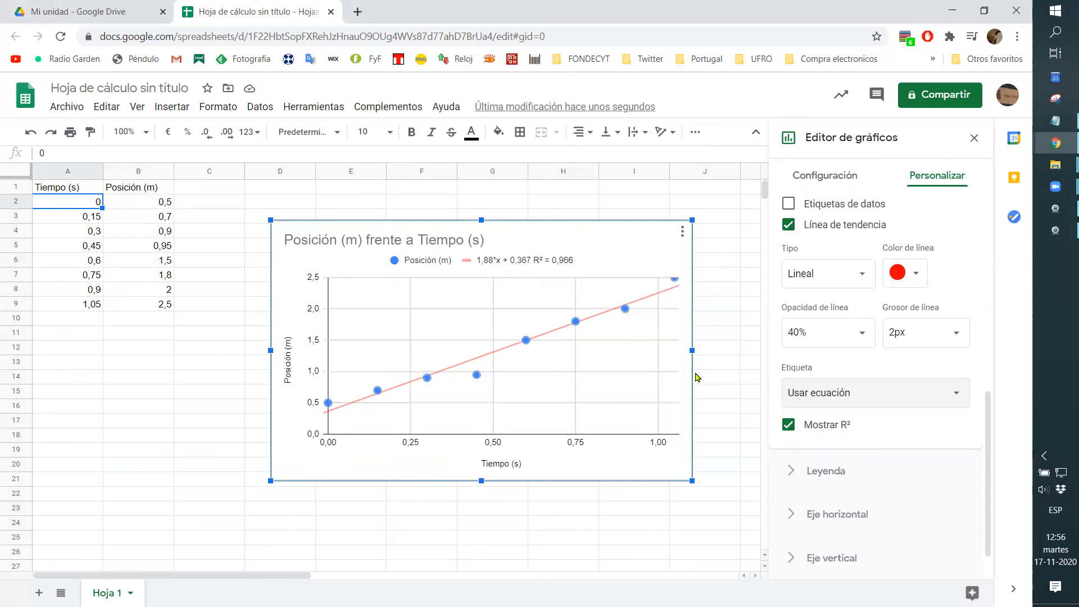
pyautogui.click(723, 511)
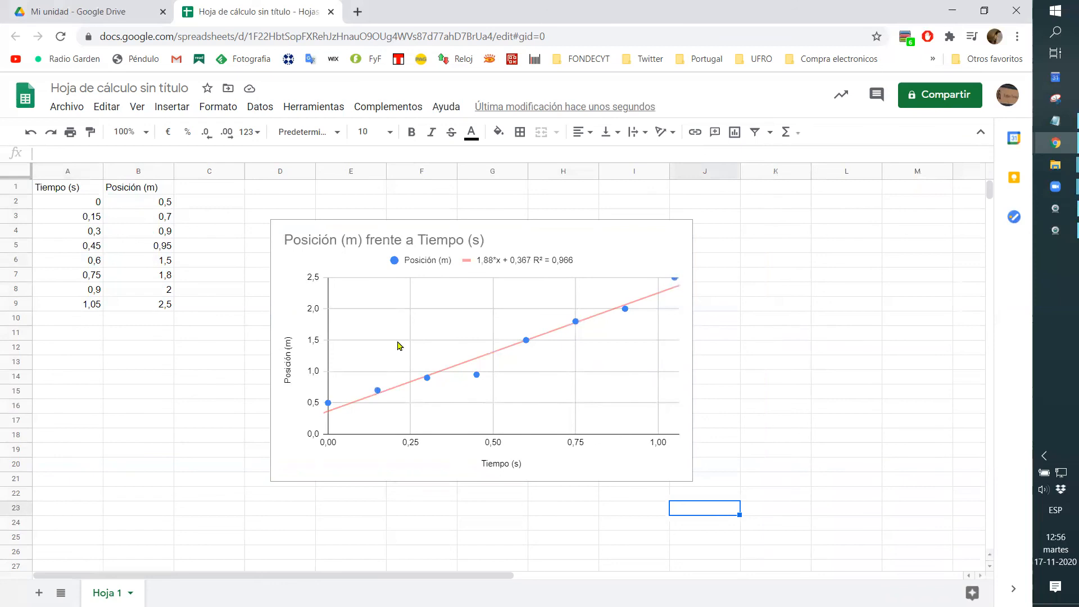
# - Copy the finished Posición (m) frente a Tiempo (s) chart
pyautogui.click(280, 231)
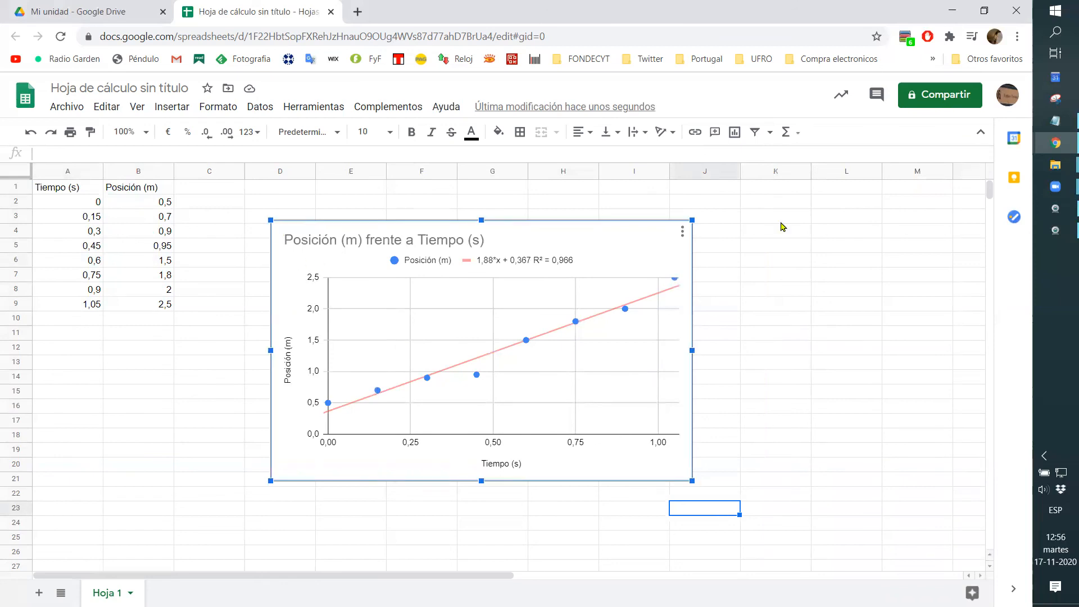
pyautogui.click(107, 107)
pyautogui.click(139, 218)
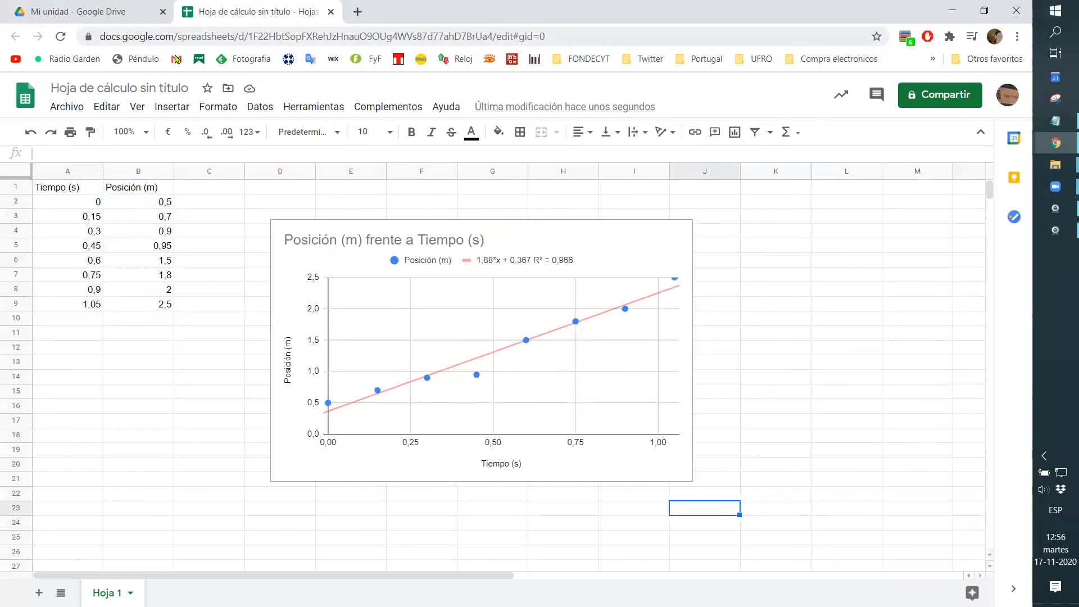
# - Create a new Google Docs document from the spreadsheet and paste the copied chart into it
pyautogui.click(65, 108)
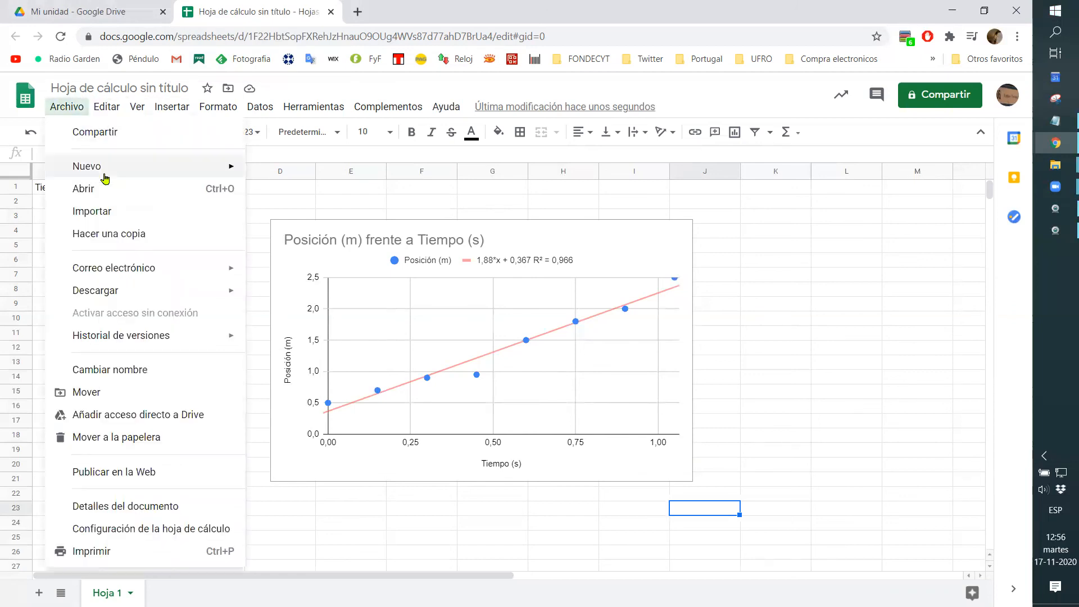
pyautogui.moveTo(103, 172)
pyautogui.click(291, 228)
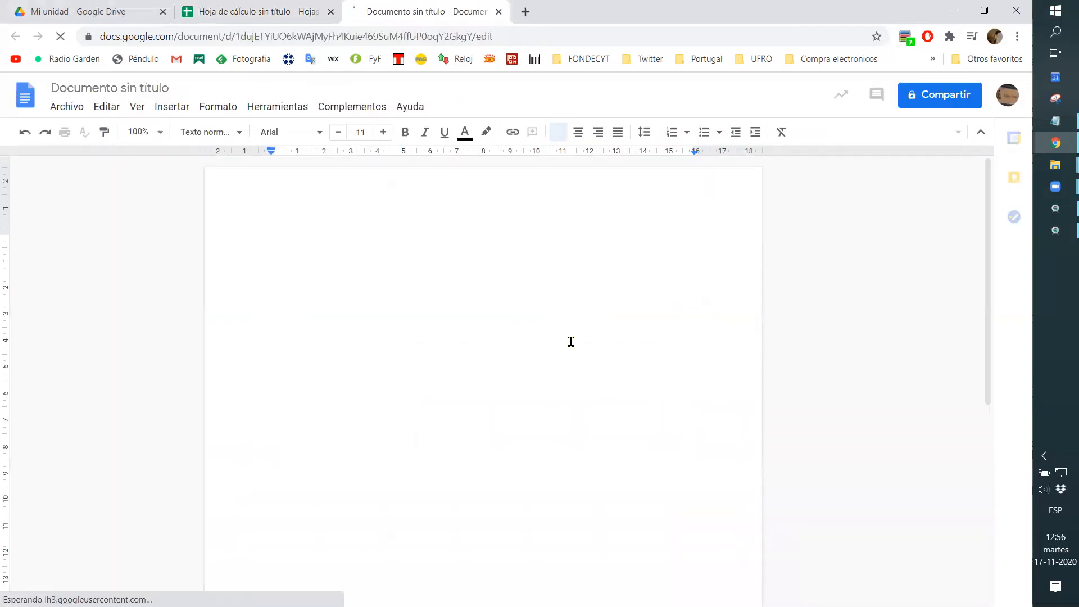
pyautogui.hotkey('ctrl', 'v')
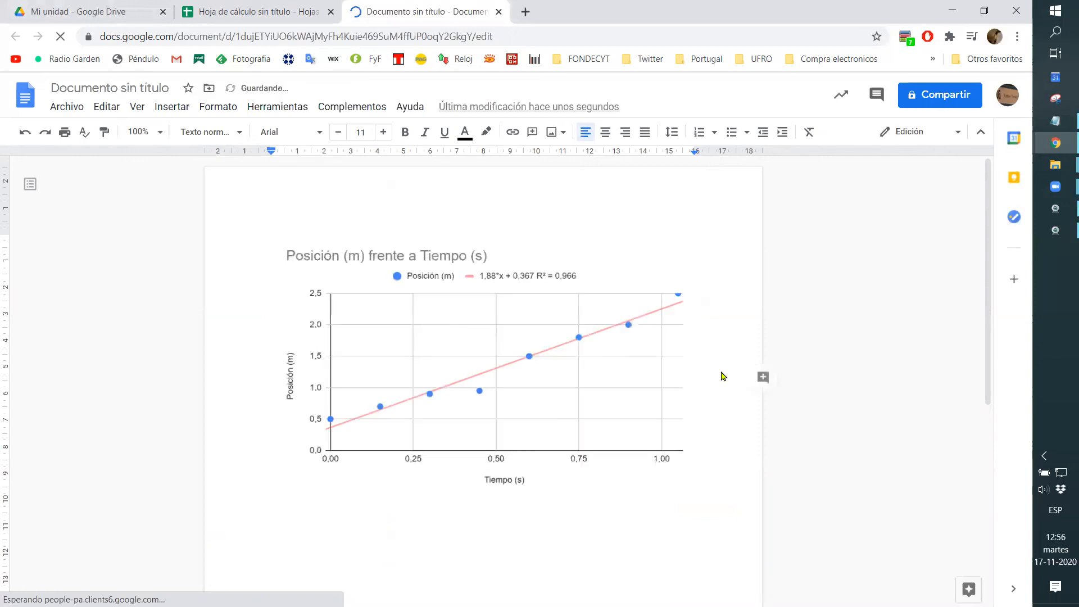
pyautogui.click(552, 362)
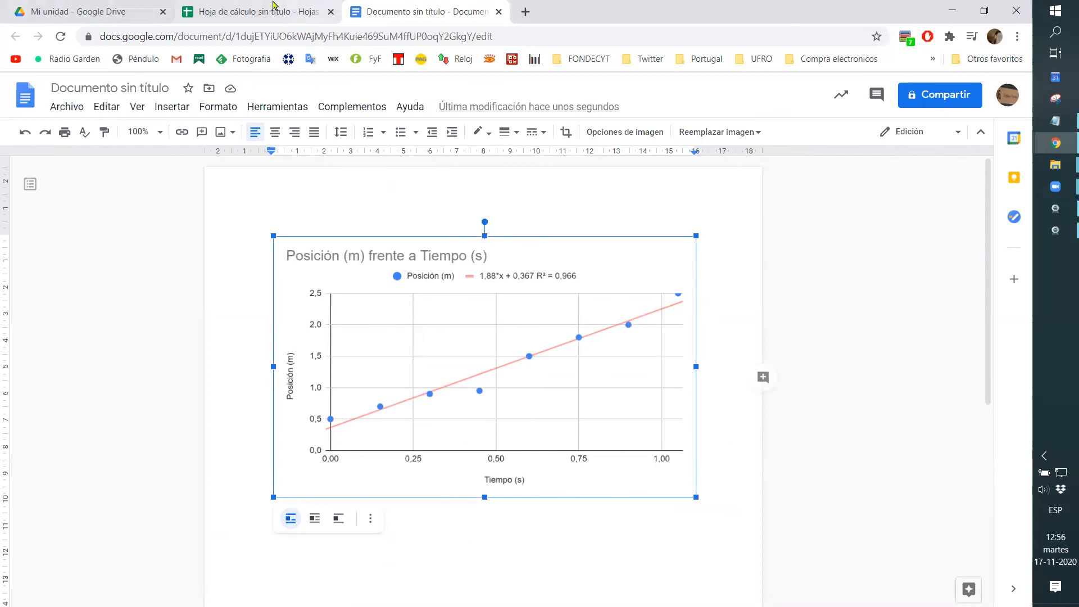
# - Return to the spreadsheet in Google Sheets and select an empty cell beside the chart
pyautogui.click(236, 10)
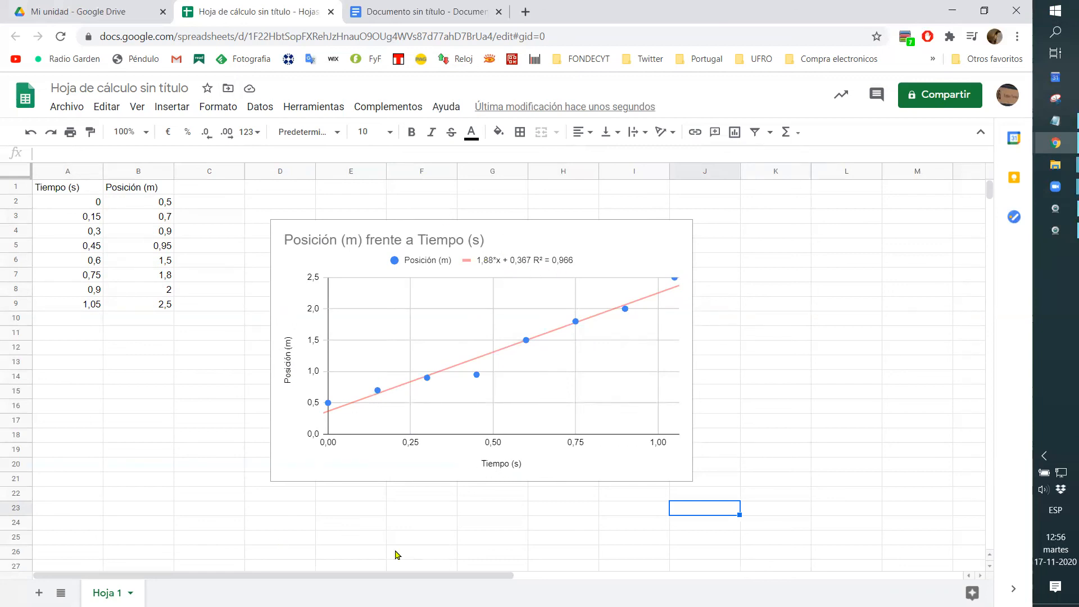
pyautogui.click(756, 435)
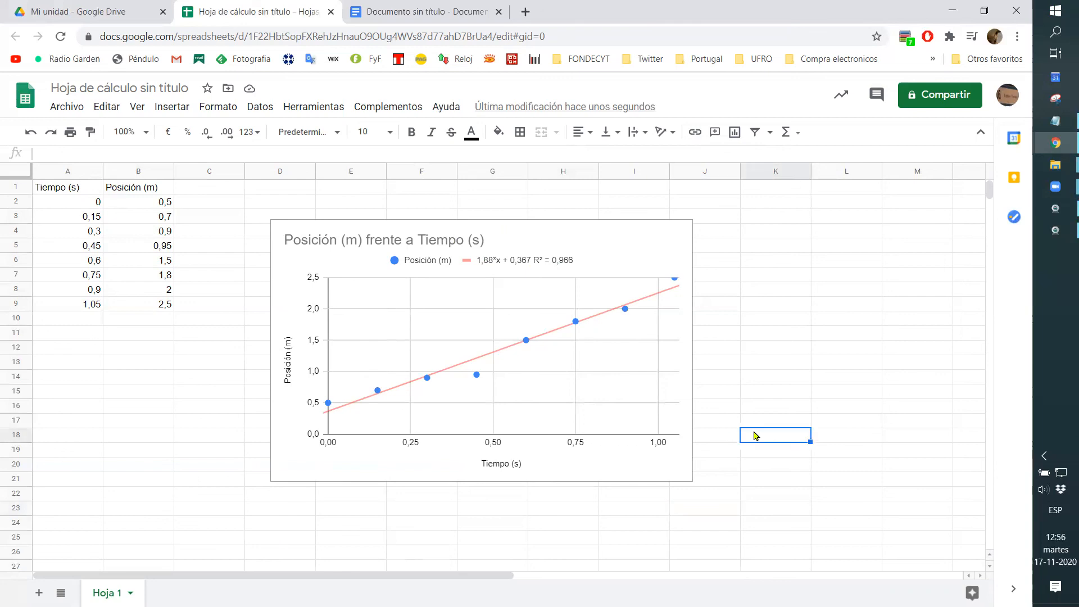